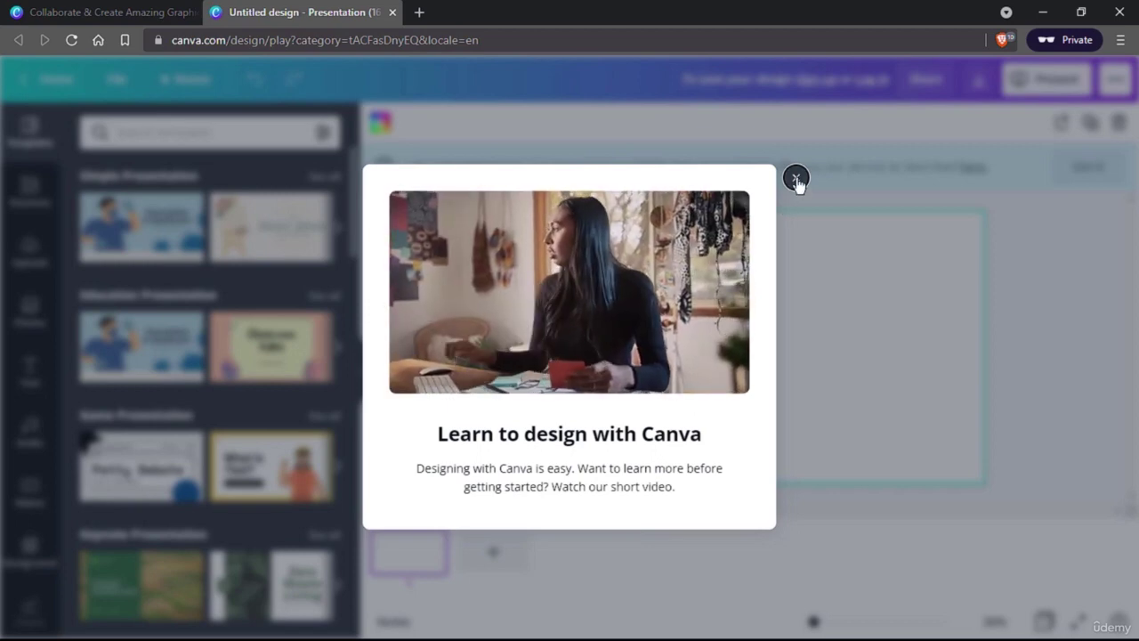
- Dismiss the welcome message and step through all four onboarding tour tips until it closes
{"action": "left_click", "coordinate": [796, 181]}
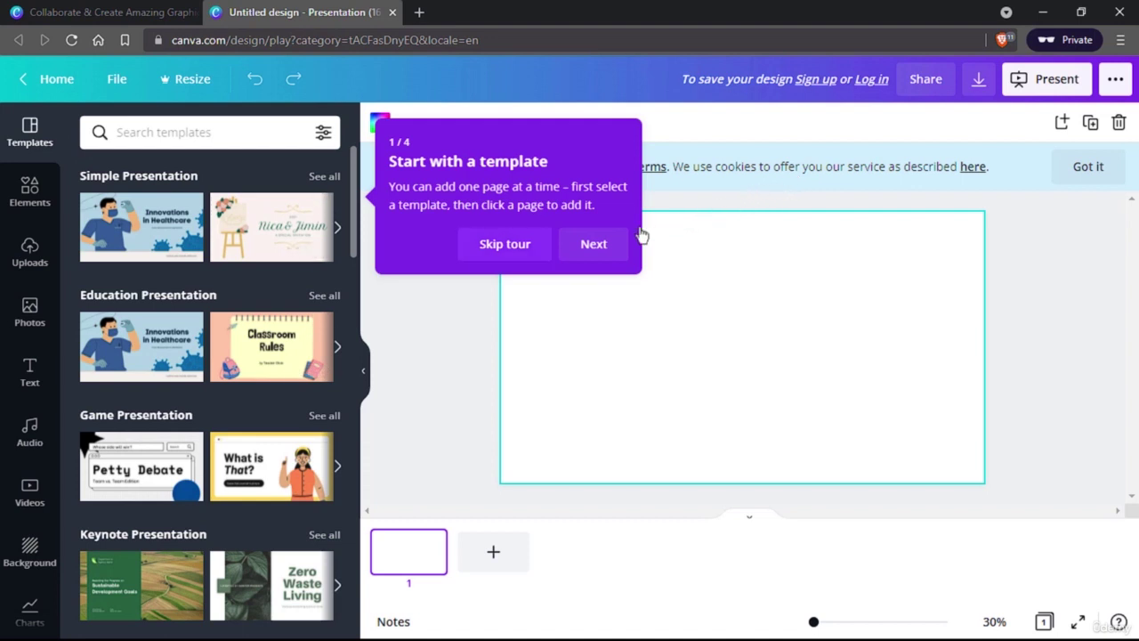
{"action": "left_click", "coordinate": [586, 249]}
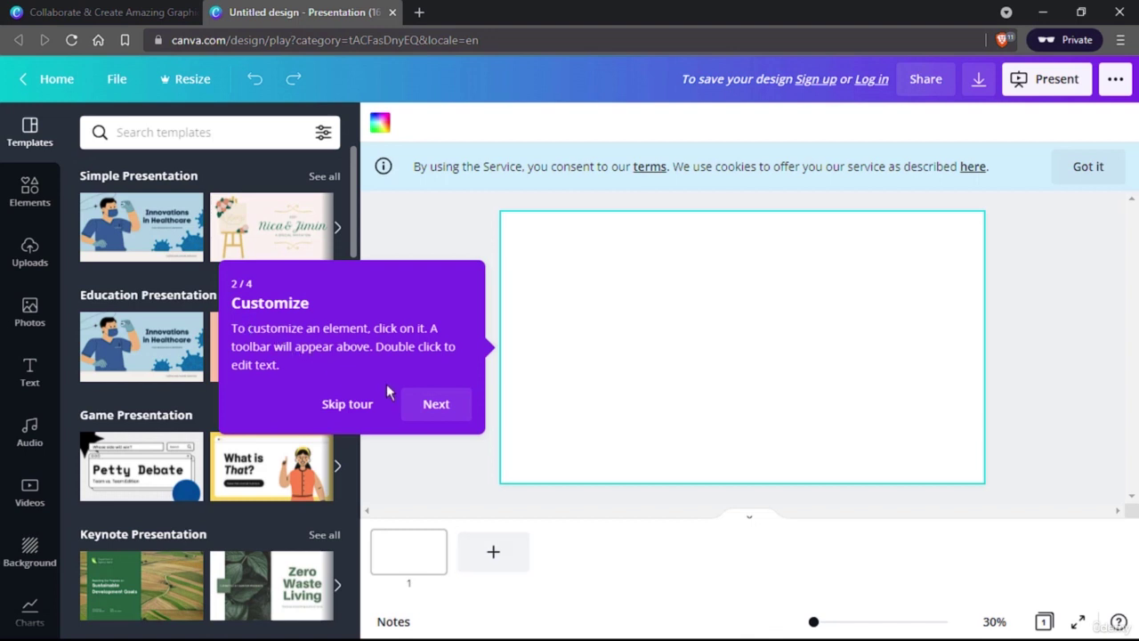
{"action": "left_click", "coordinate": [430, 406]}
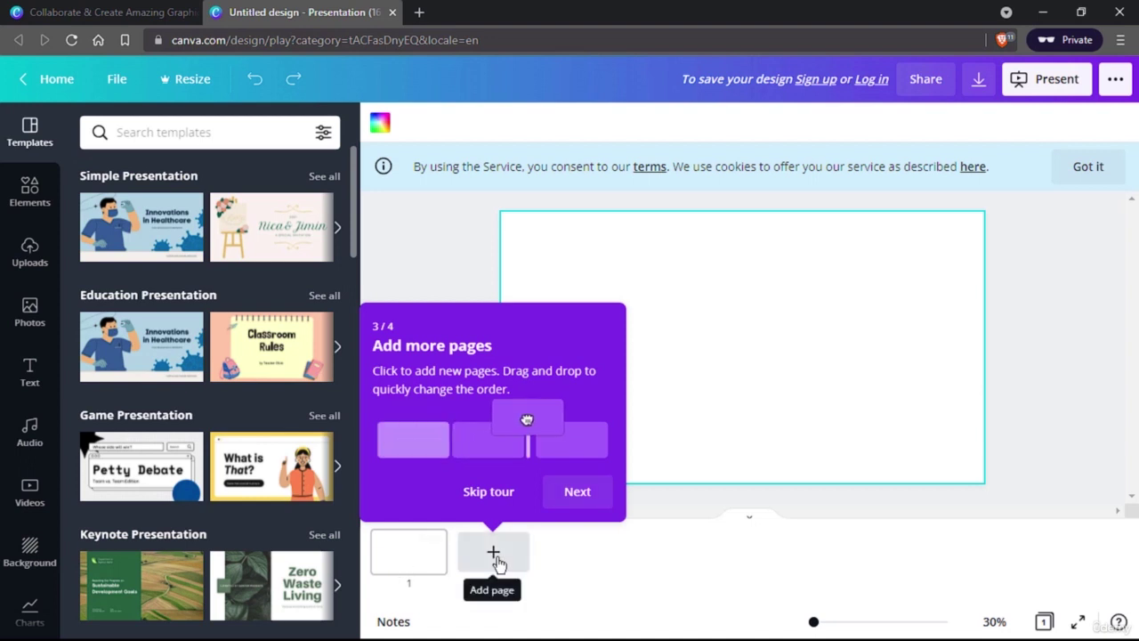
{"action": "left_click", "coordinate": [579, 494]}
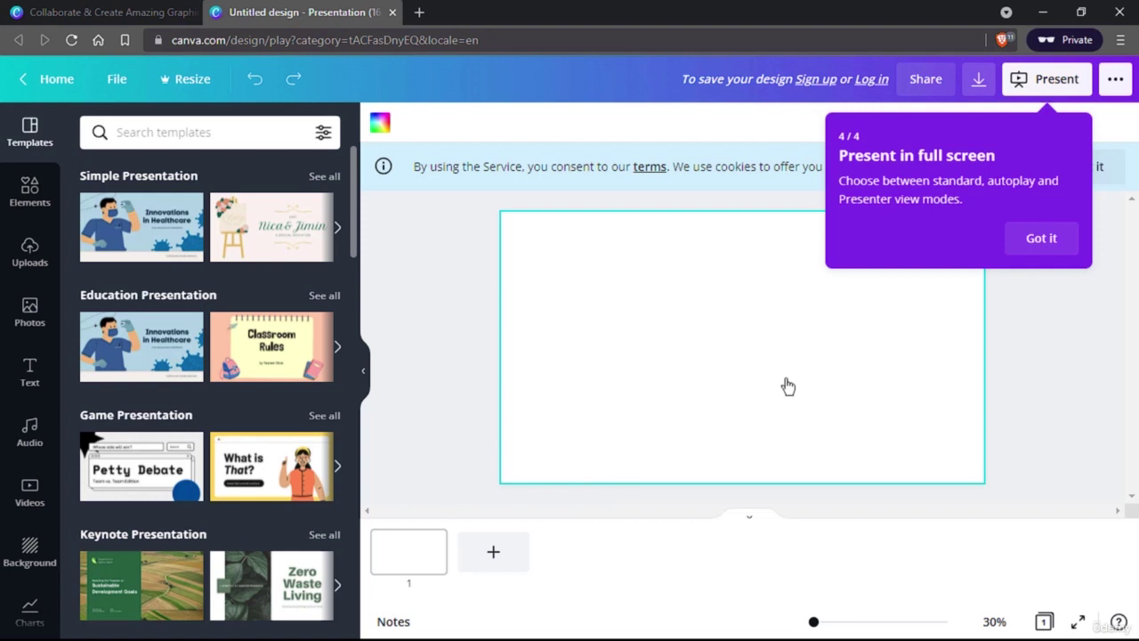
{"action": "left_click", "coordinate": [1041, 239]}
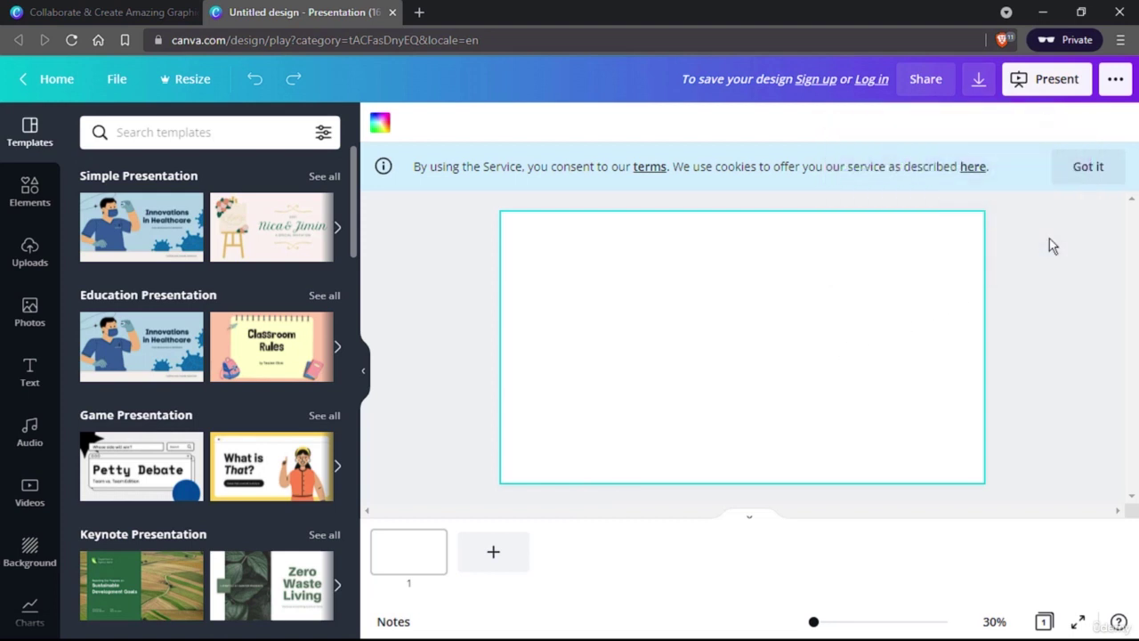
- Dismiss the cookie notice and browse the Simple, Game, Keynote and Company presentation template categories
{"action": "left_click", "coordinate": [1086, 169]}
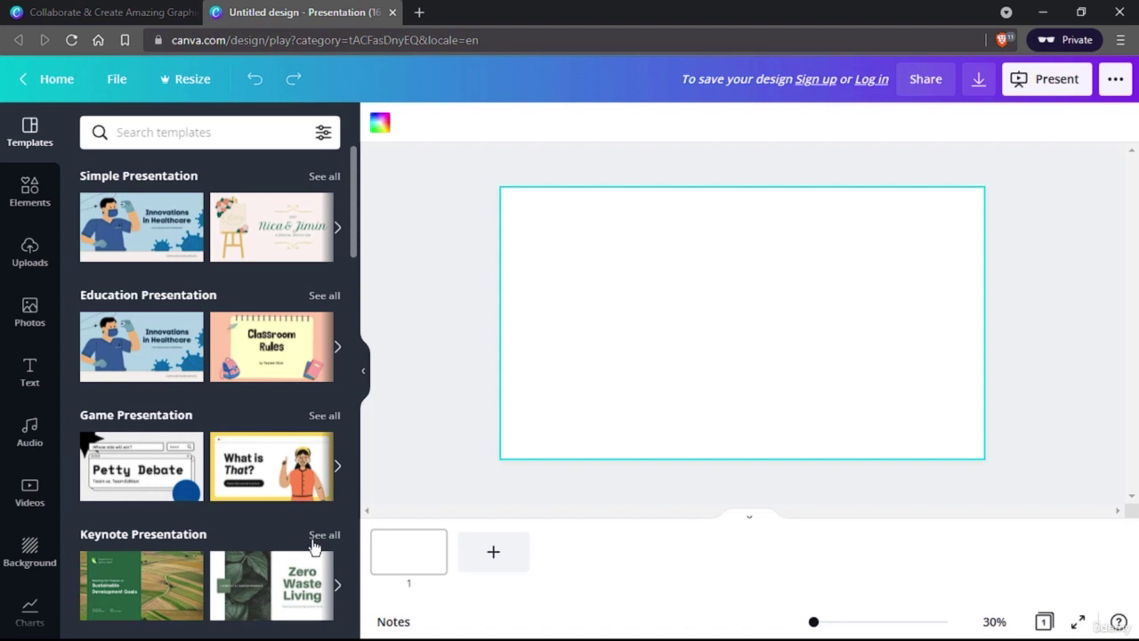
{"action": "scroll", "coordinate": [267, 499], "scroll_direction": "down", "scroll_amount": 2}
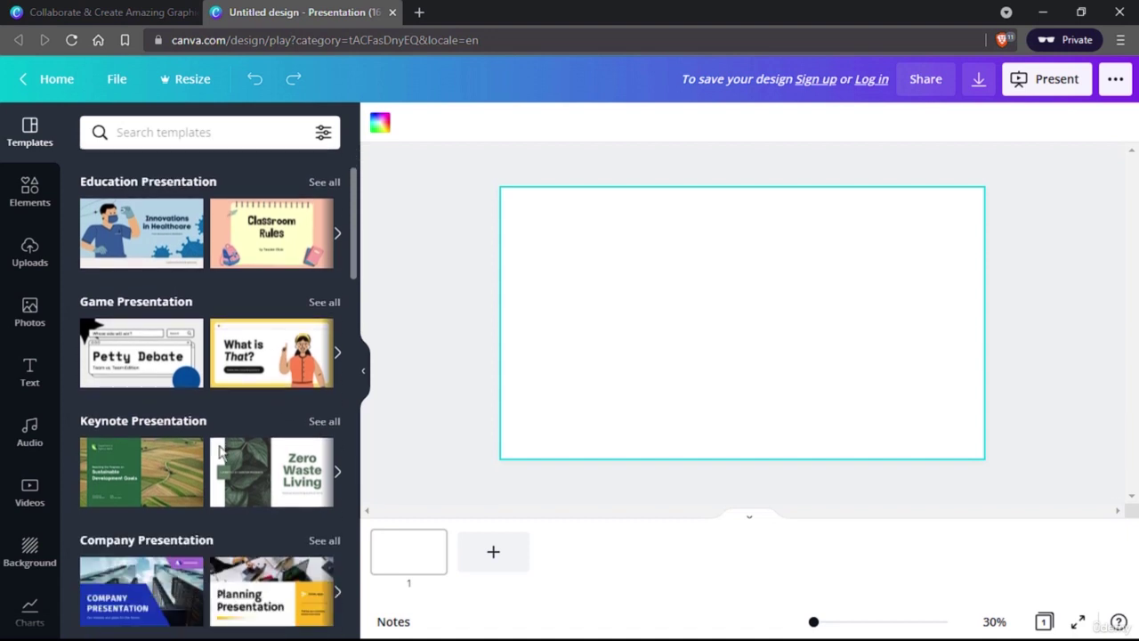
{"action": "scroll", "coordinate": [214, 445], "scroll_direction": "down", "scroll_amount": 1}
{"action": "scroll", "coordinate": [203, 435], "scroll_direction": "up", "scroll_amount": 1}
{"action": "scroll", "coordinate": [204, 435], "scroll_direction": "up", "scroll_amount": 1}
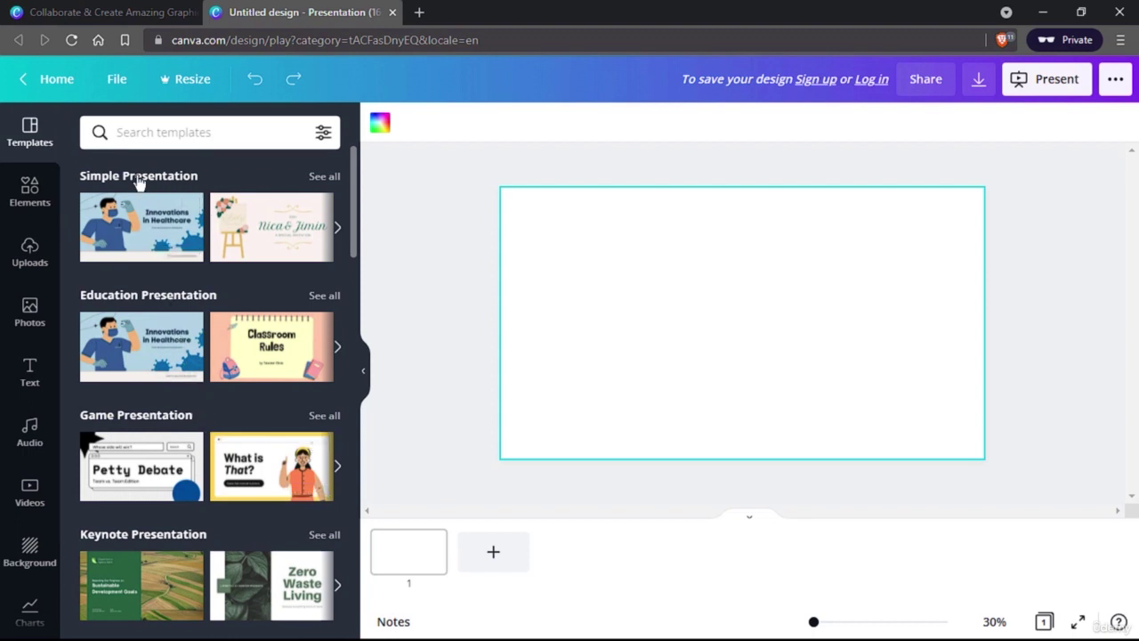
{"action": "scroll", "coordinate": [107, 267], "scroll_direction": "down", "scroll_amount": 2}
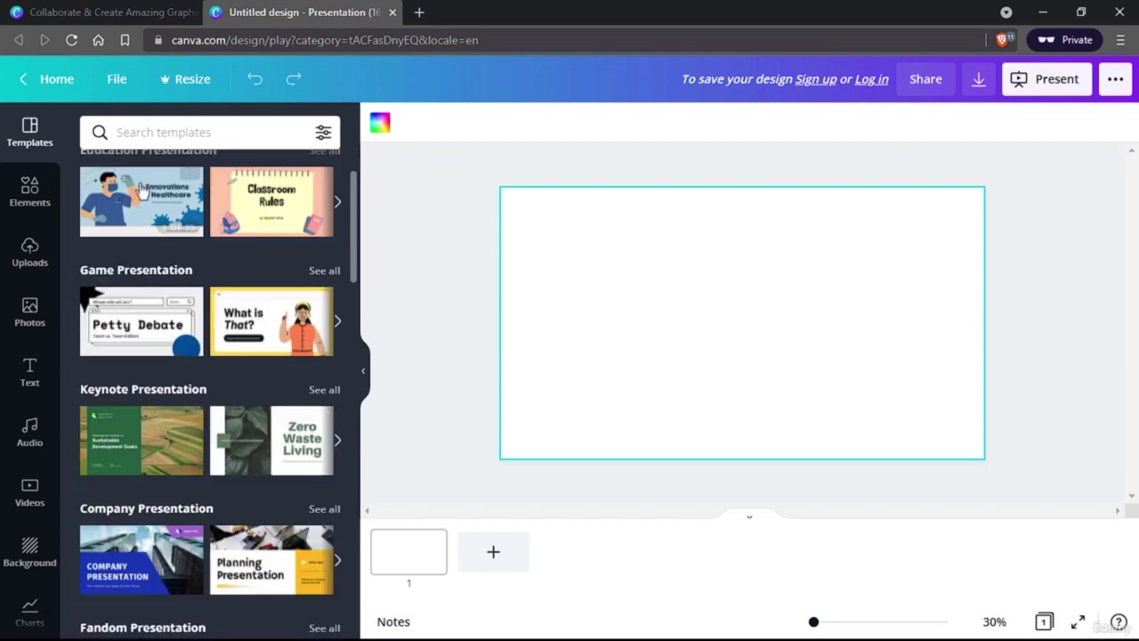
{"action": "scroll", "coordinate": [190, 326], "scroll_direction": "down", "scroll_amount": 5}
{"action": "scroll", "coordinate": [198, 350], "scroll_direction": "down", "scroll_amount": 5}
{"action": "scroll", "coordinate": [200, 352], "scroll_direction": "down", "scroll_amount": 10}
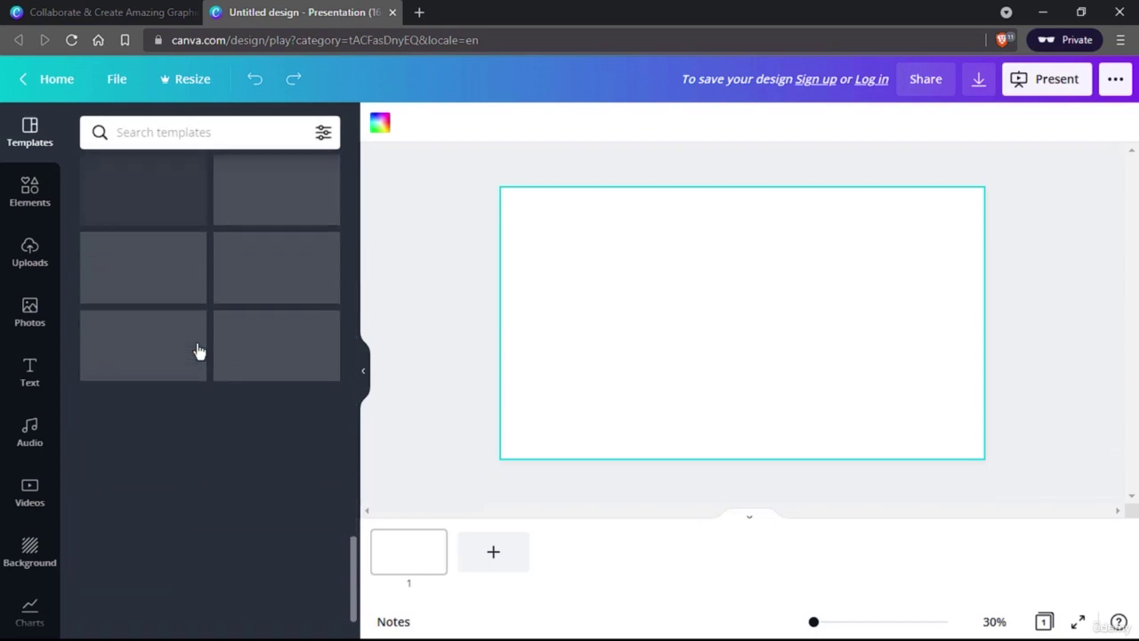
{"action": "scroll", "coordinate": [233, 474], "scroll_direction": "up", "scroll_amount": 5}
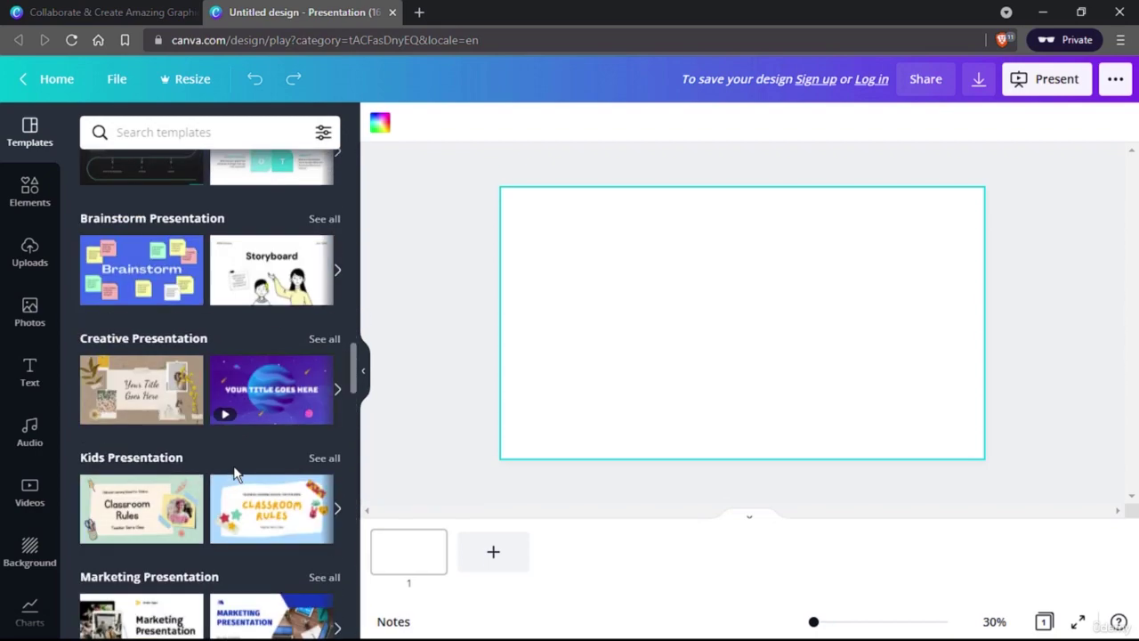
{"action": "scroll", "coordinate": [233, 475], "scroll_direction": "up", "scroll_amount": 5}
{"action": "scroll", "coordinate": [233, 474], "scroll_direction": "up", "scroll_amount": 5}
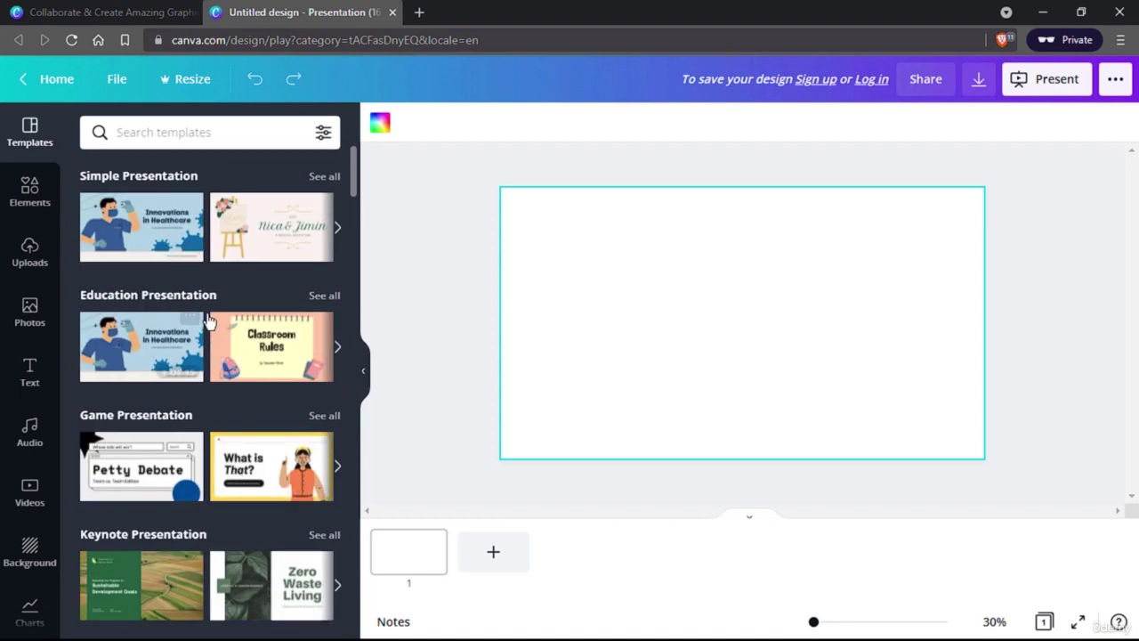
{"action": "scroll", "coordinate": [210, 323], "scroll_direction": "down", "scroll_amount": 4}
{"action": "scroll", "coordinate": [210, 323], "scroll_direction": "down", "scroll_amount": 2}
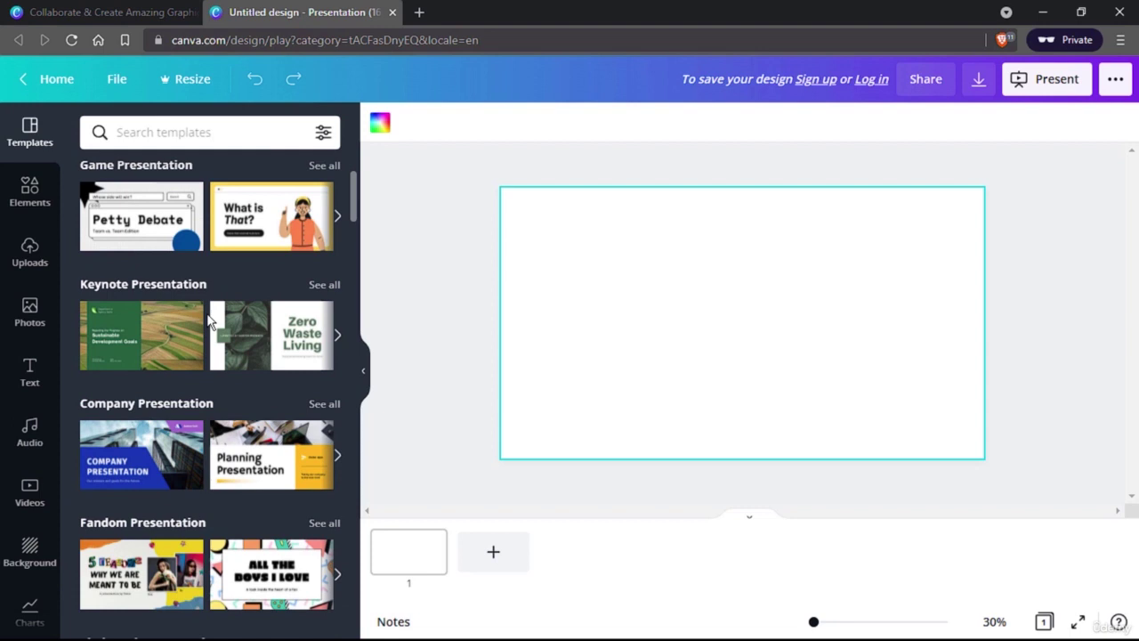
- Apply the yellow Planning Presentation template's cover page to slide 1
{"action": "left_click", "coordinate": [401, 555]}
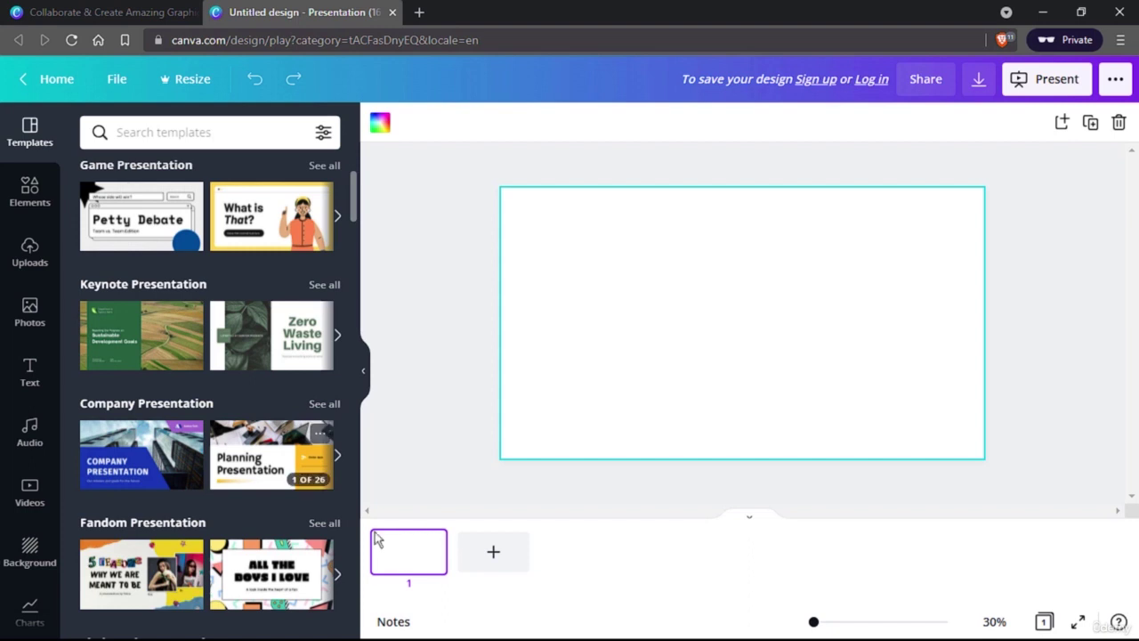
{"action": "left_click", "coordinate": [262, 455]}
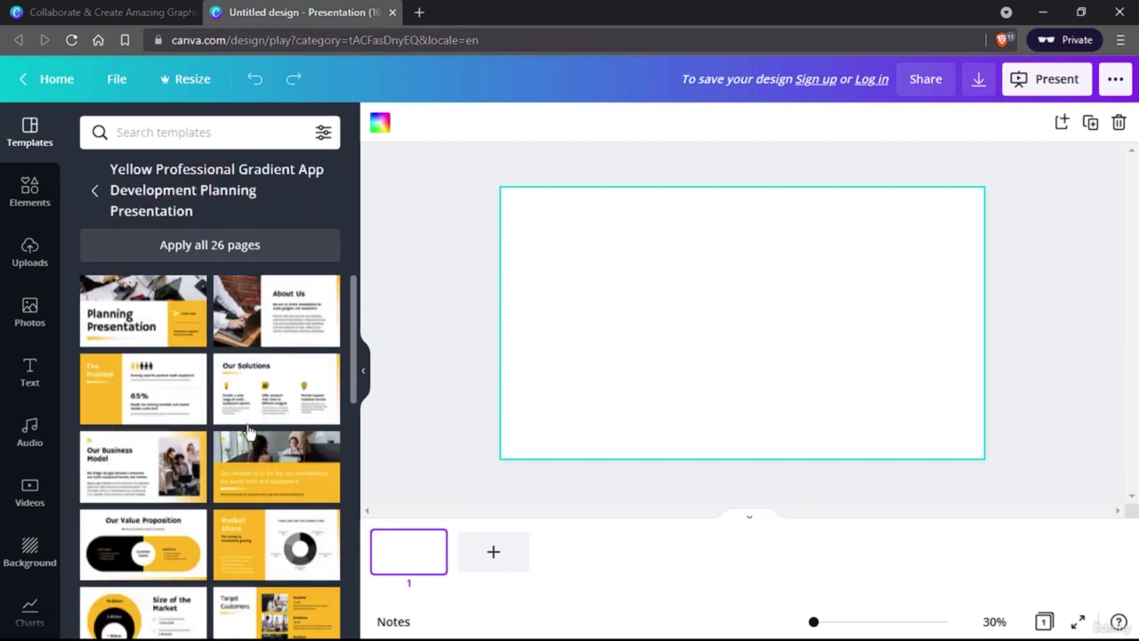
{"action": "scroll", "coordinate": [218, 372], "scroll_direction": "down", "scroll_amount": 1}
{"action": "scroll", "coordinate": [218, 372], "scroll_direction": "down", "scroll_amount": 3}
{"action": "scroll", "coordinate": [218, 372], "scroll_direction": "down", "scroll_amount": 3}
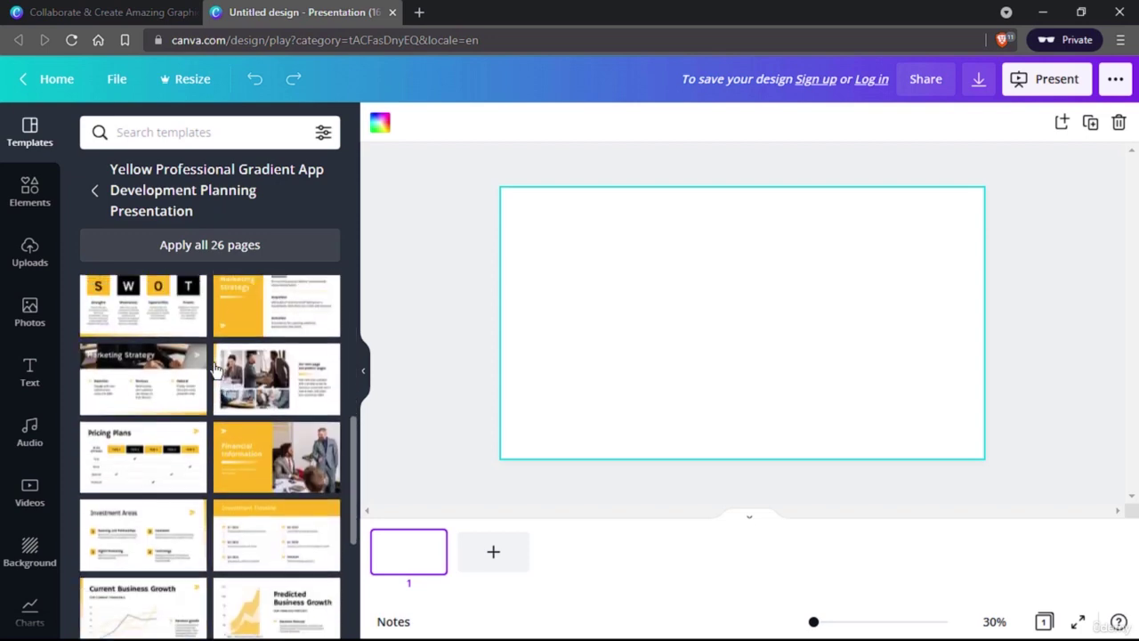
{"action": "scroll", "coordinate": [218, 372], "scroll_direction": "up", "scroll_amount": 8}
{"action": "left_click", "coordinate": [124, 315]}
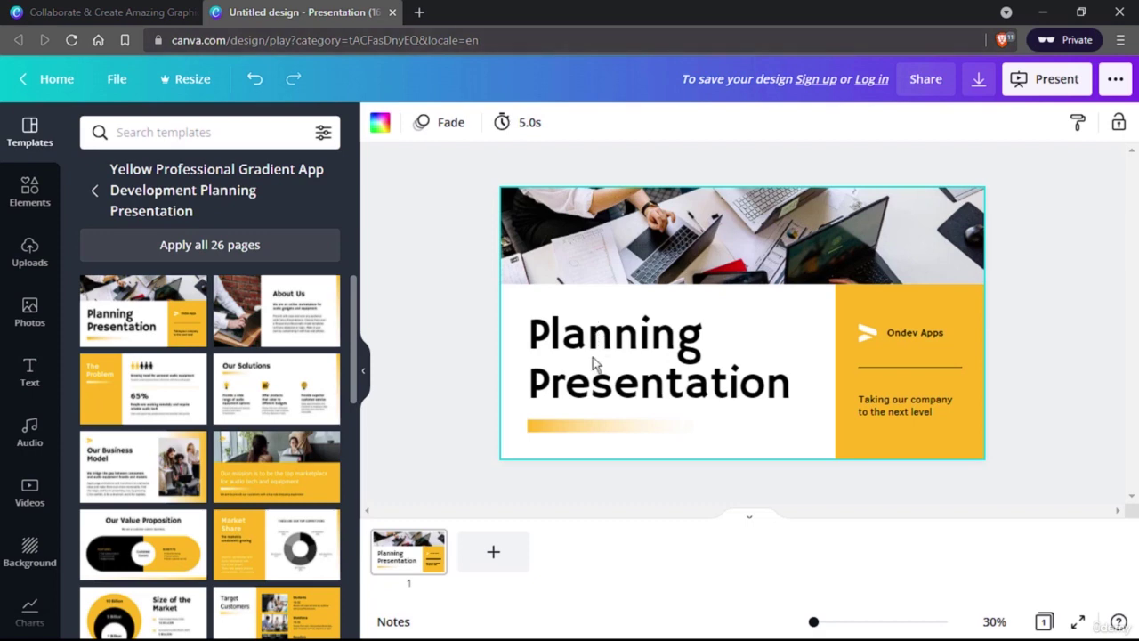
- Change the cover title from 'Planning Presentation' to 'Planning Project'
{"action": "double_click", "coordinate": [594, 394]}
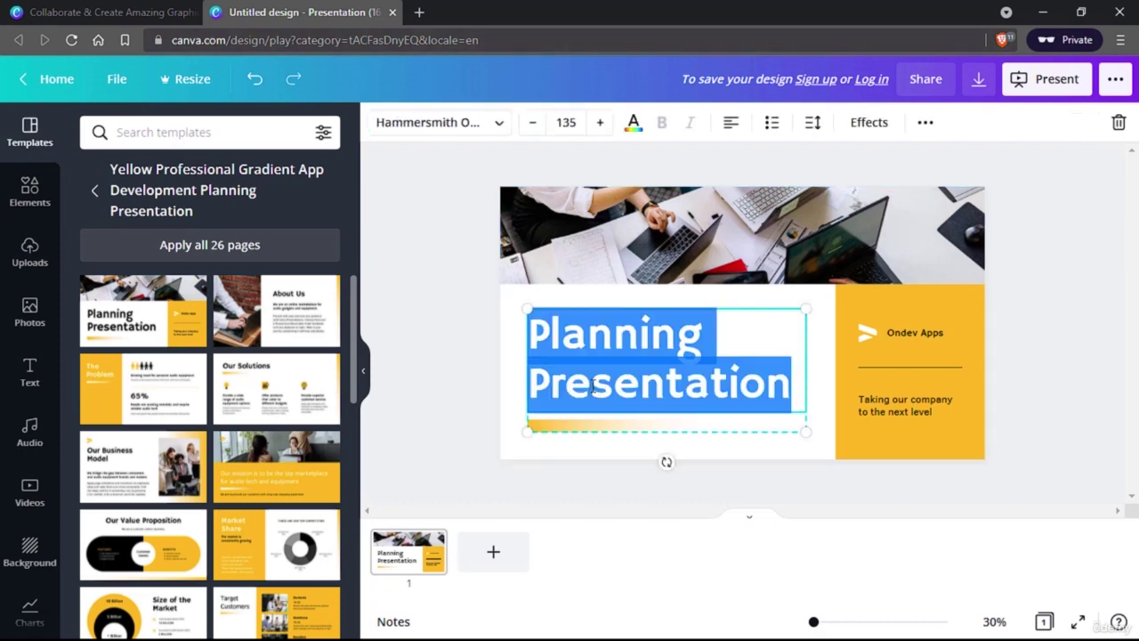
{"action": "left_click", "coordinate": [595, 395]}
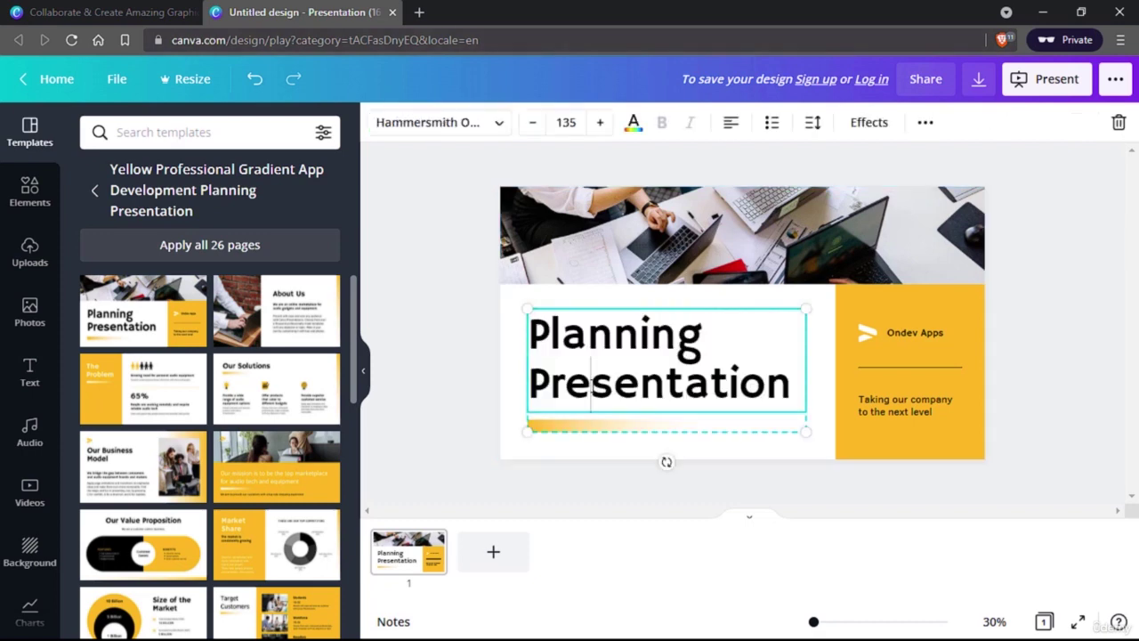
{"action": "triple_click", "coordinate": [636, 385]}
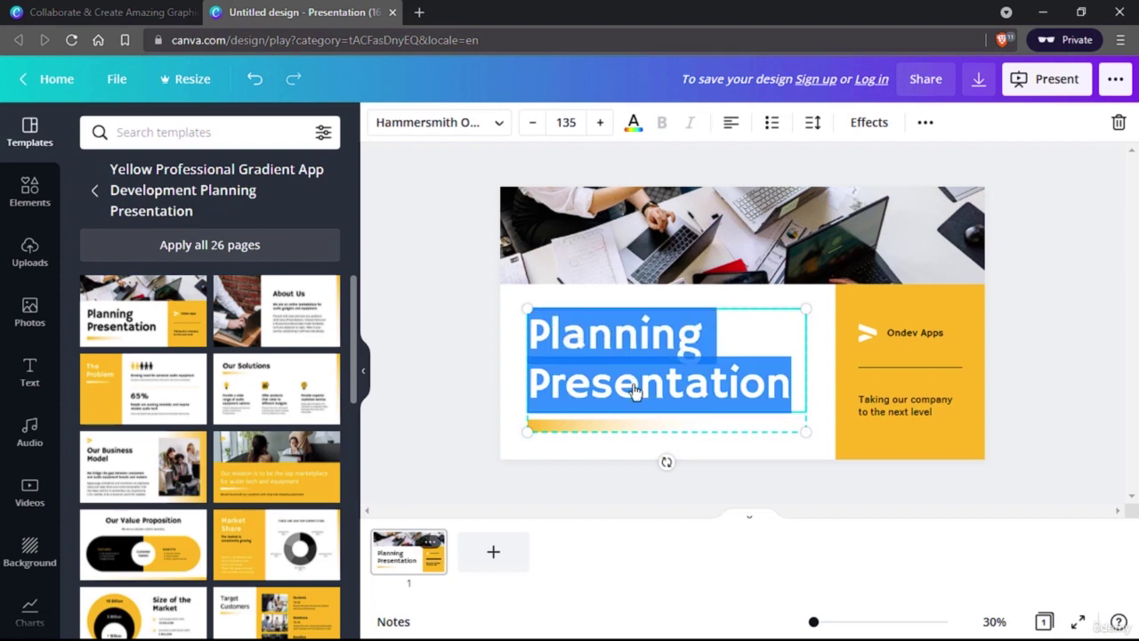
{"action": "left_click", "coordinate": [638, 391]}
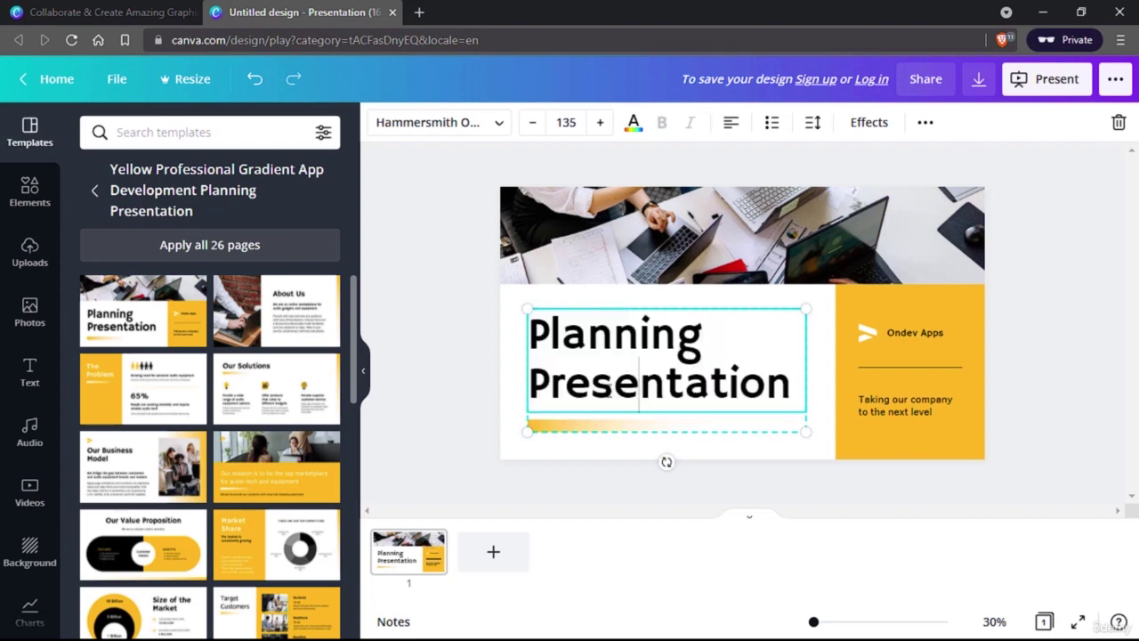
{"action": "left_click_drag", "start_coordinate": [544, 387], "coordinate": [767, 383]}
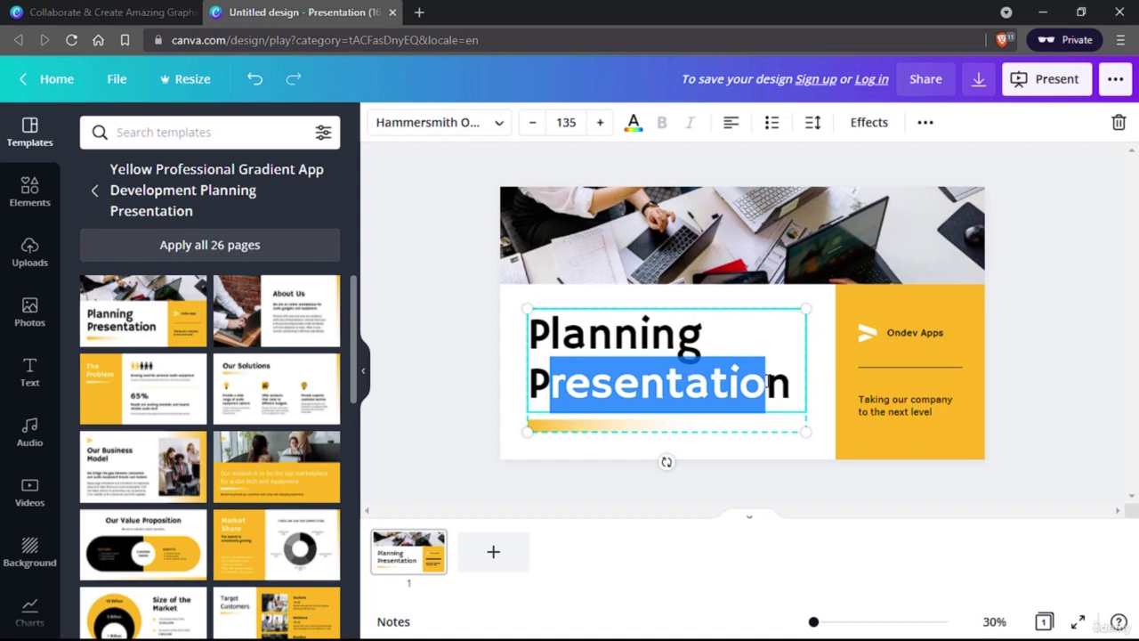
{"action": "key", "text": "BackSpace"}
{"action": "key", "text": "Delete"}
{"action": "type", "text": "ro"}
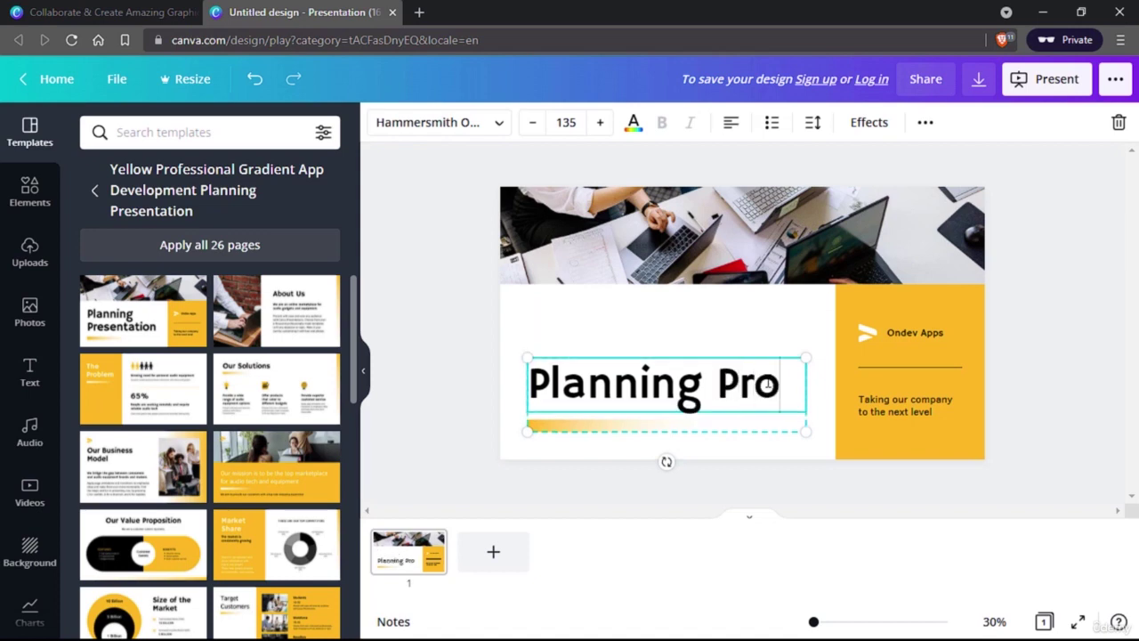
{"action": "type", "text": "ject"}
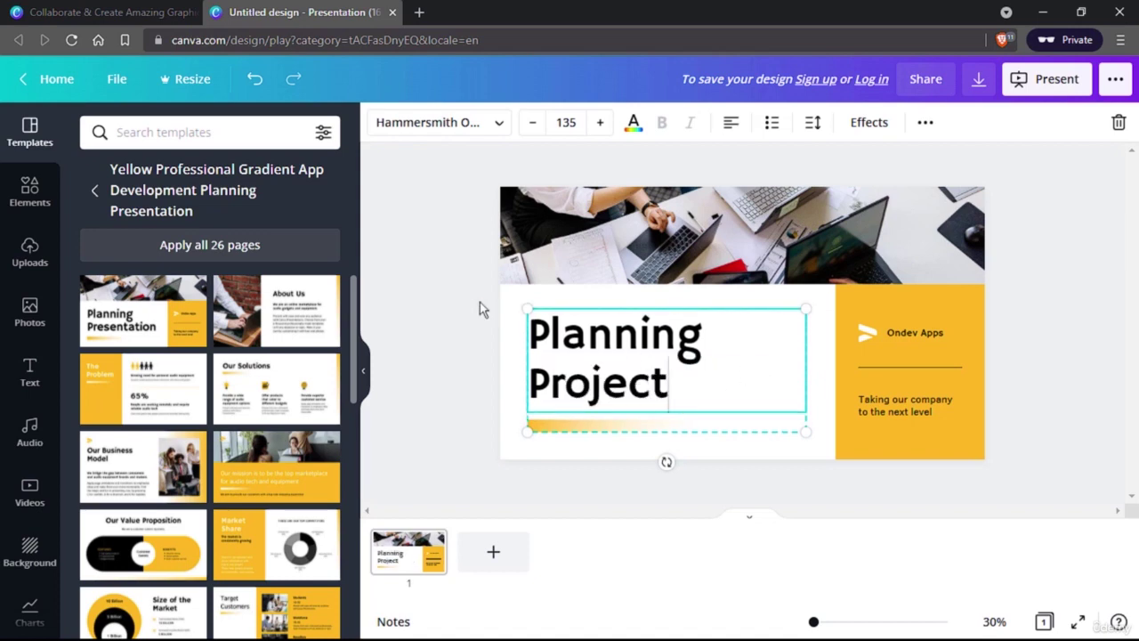
{"action": "left_click", "coordinate": [454, 296]}
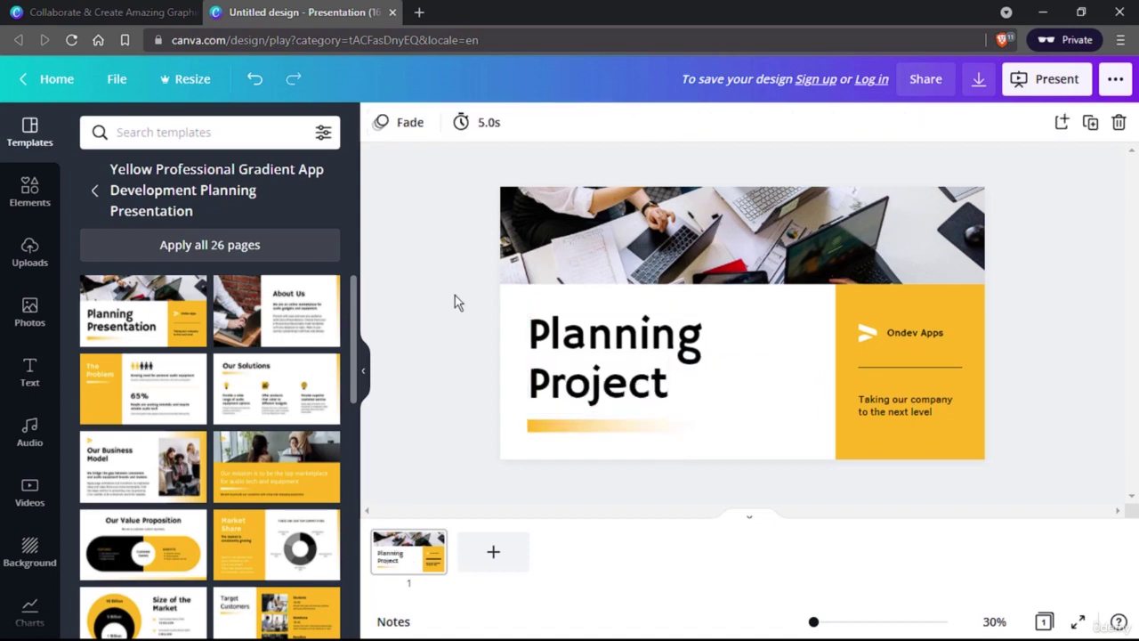
{"action": "left_click", "coordinate": [88, 194]}
- Add a second slide using the dark Welcoming 2020 cover template
{"action": "left_click", "coordinate": [495, 555]}
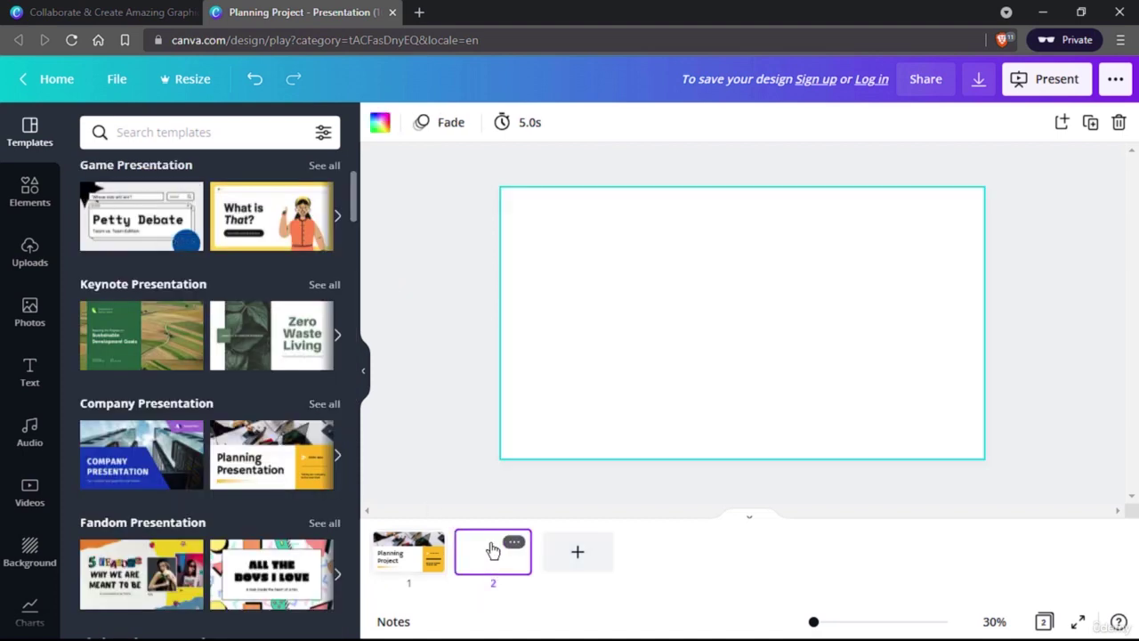
{"action": "scroll", "coordinate": [273, 418], "scroll_direction": "down", "scroll_amount": 2}
{"action": "scroll", "coordinate": [272, 417], "scroll_direction": "down", "scroll_amount": 2}
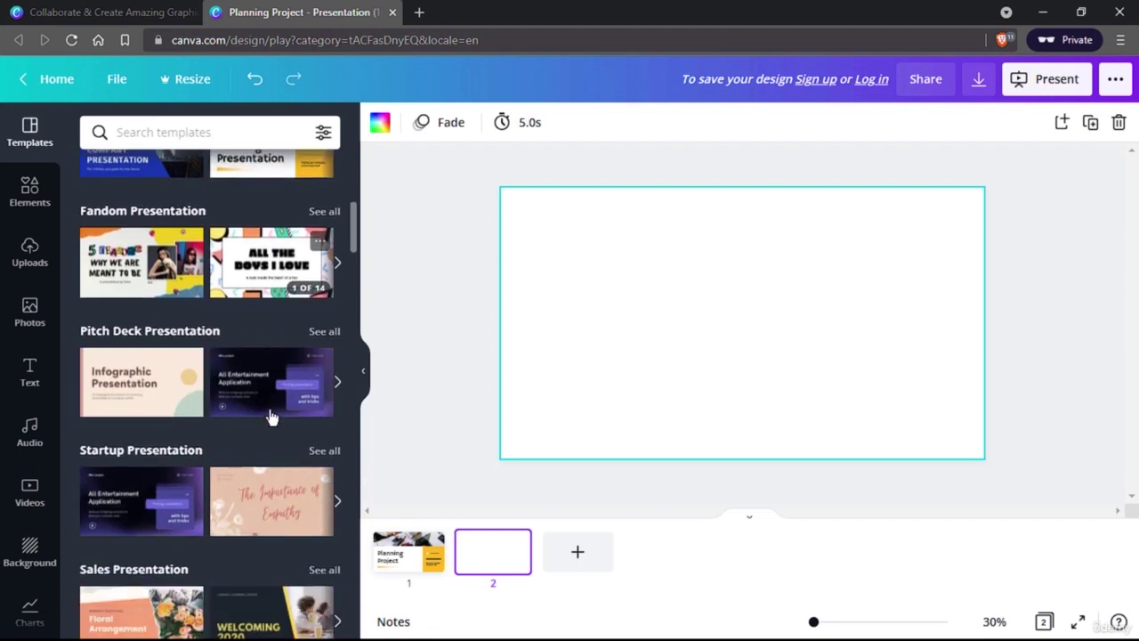
{"action": "scroll", "coordinate": [271, 416], "scroll_direction": "down", "scroll_amount": 1}
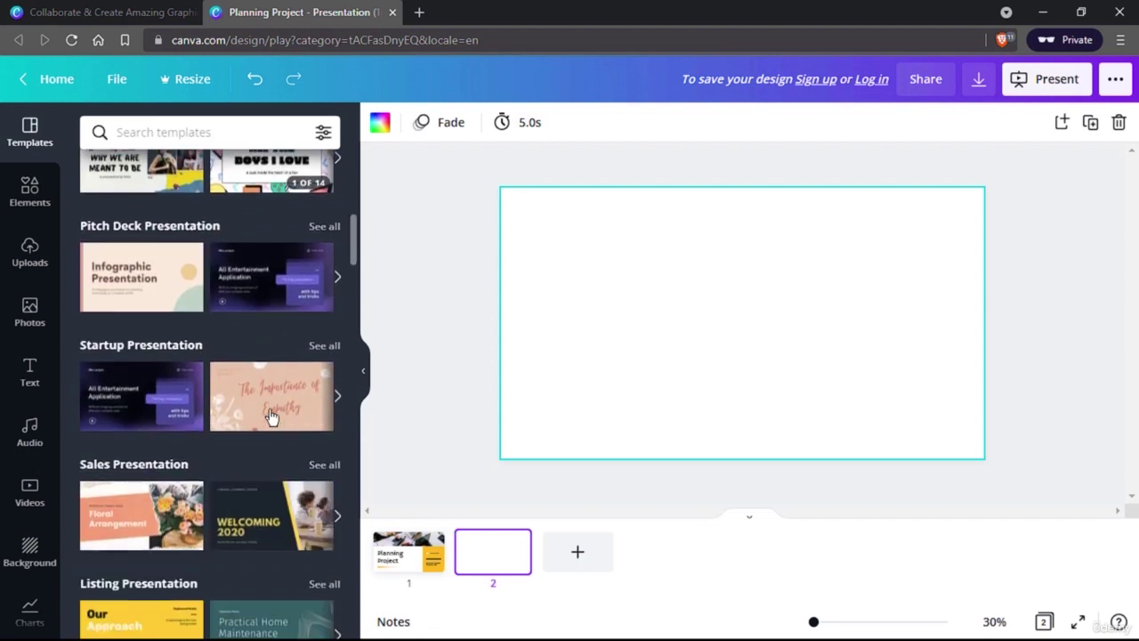
{"action": "left_click", "coordinate": [260, 531]}
{"action": "left_click", "coordinate": [138, 287]}
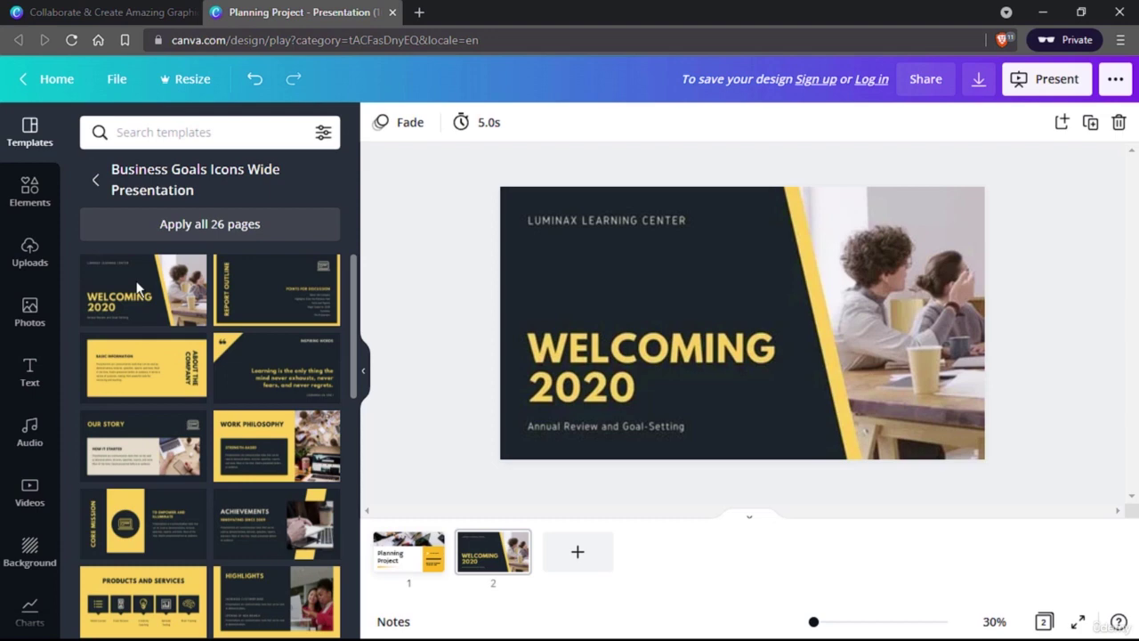
- Change the slide 2 title year from 'WELCOMING 2020' to 'WELCOMING 2022'
{"action": "double_click", "coordinate": [601, 388]}
{"action": "left_click", "coordinate": [643, 397]}
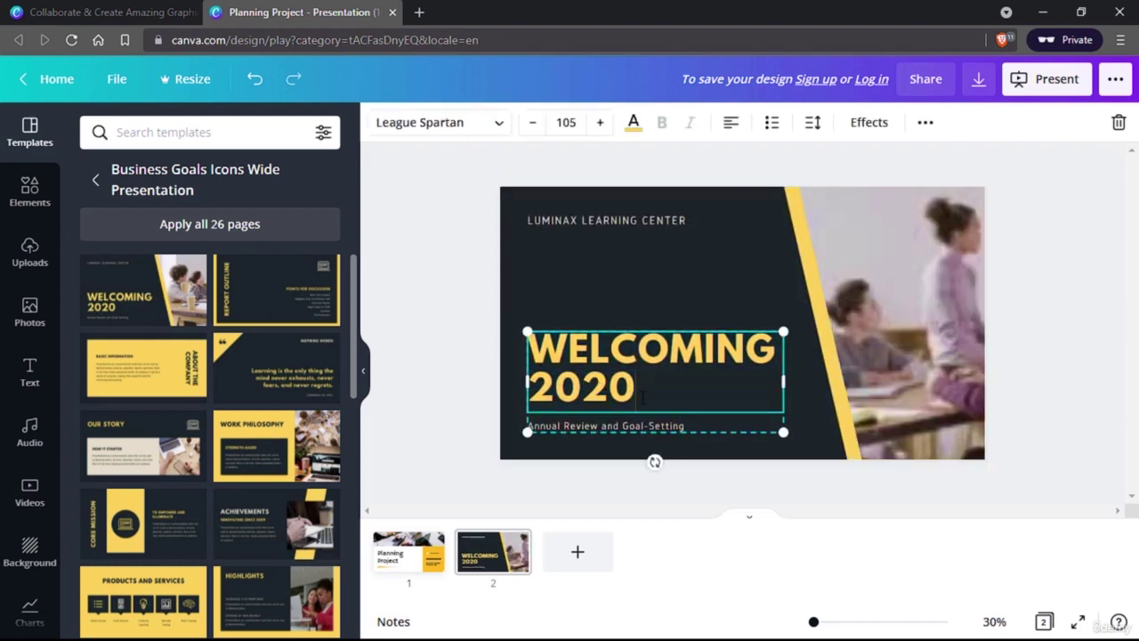
{"action": "key", "text": "BackSpace"}
{"action": "type", "text": "2"}
{"action": "left_click", "coordinate": [410, 298]}
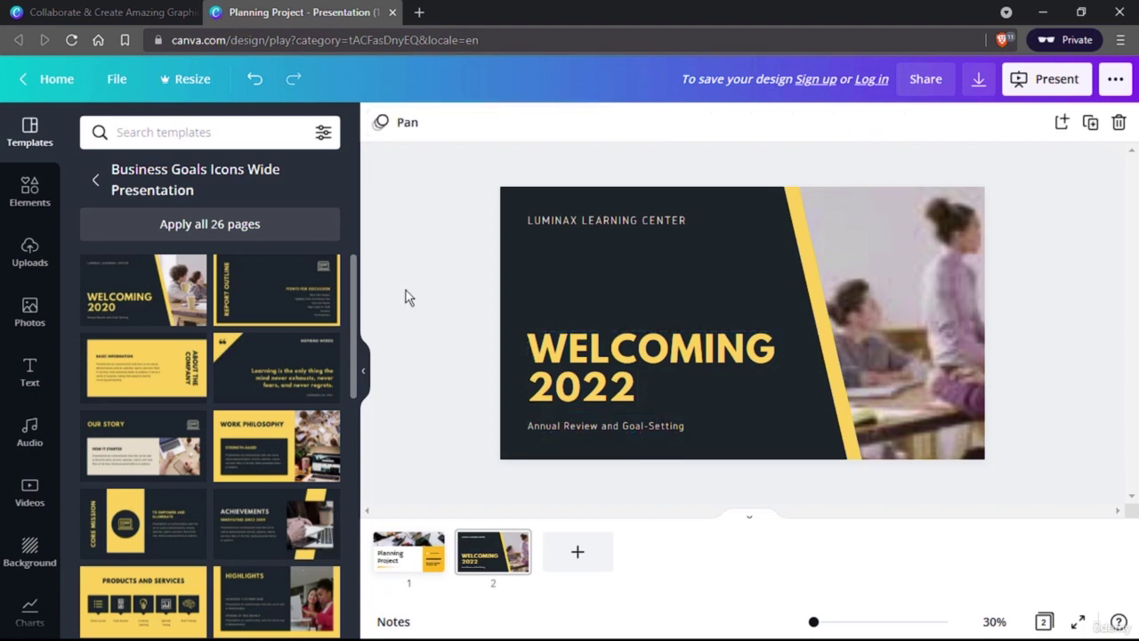
- Review the Planning Project and Welcoming 2022 slides and select the Welcoming 2022 background video
{"action": "left_click", "coordinate": [392, 568]}
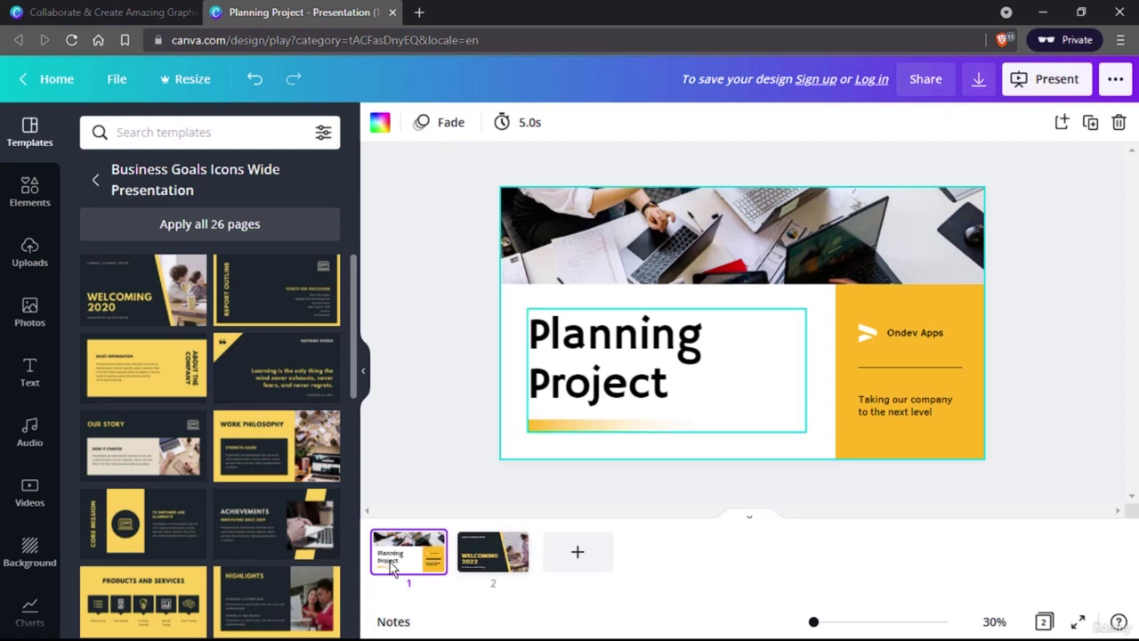
{"action": "left_click", "coordinate": [478, 577]}
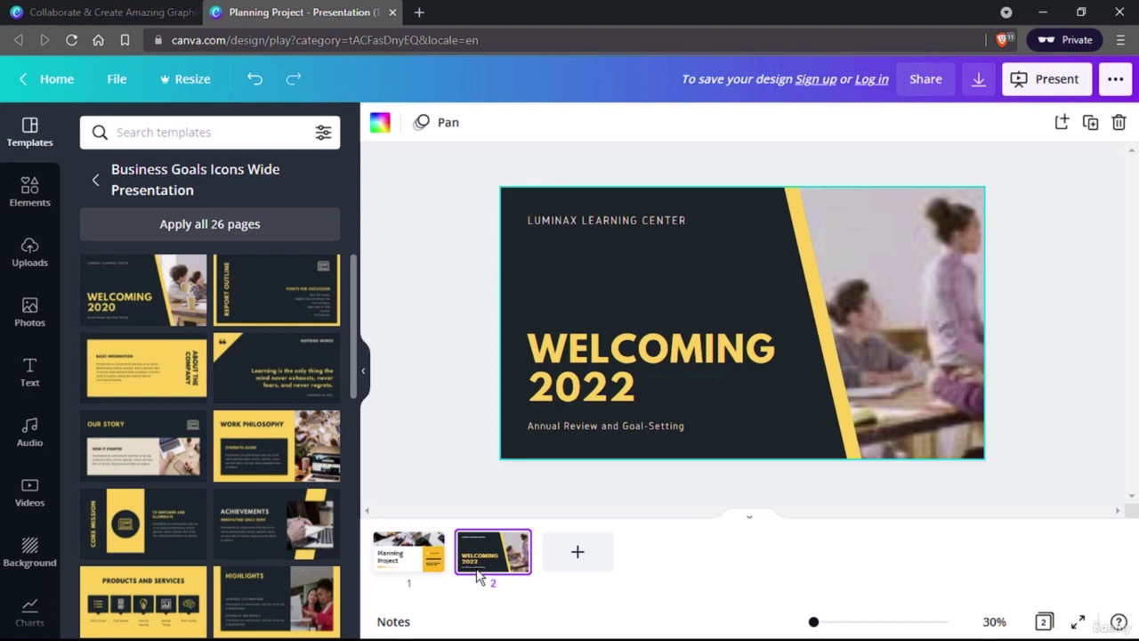
{"action": "left_click", "coordinate": [933, 277]}
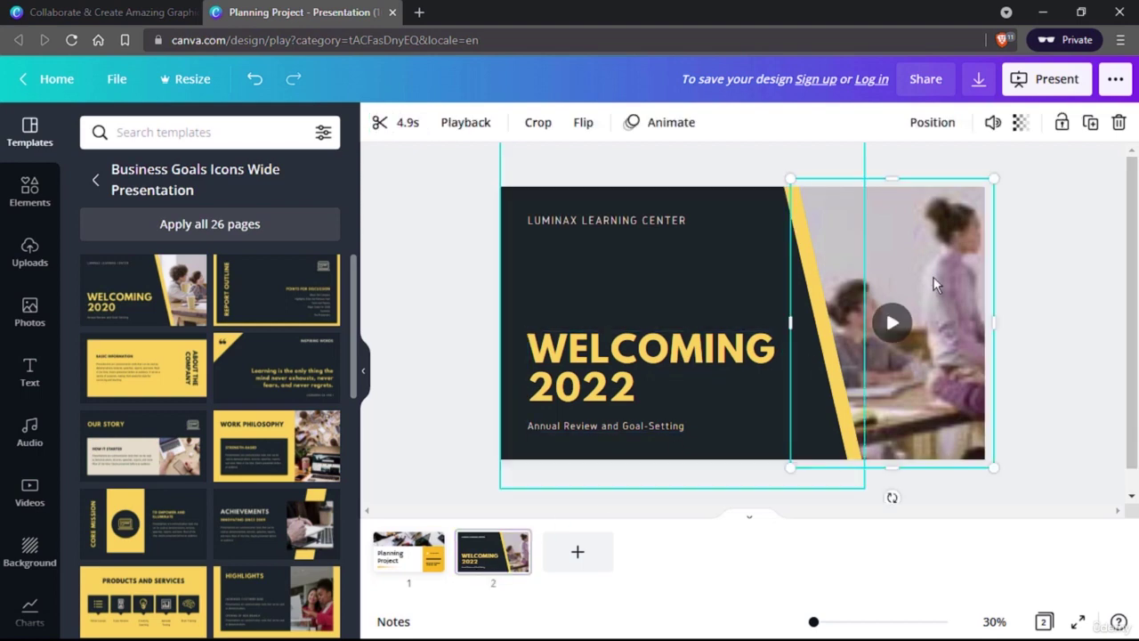
- Trim the Welcoming 2022 background video to start earlier, lengthening it from 4.9 to 6.6 seconds
{"action": "left_click", "coordinate": [405, 123]}
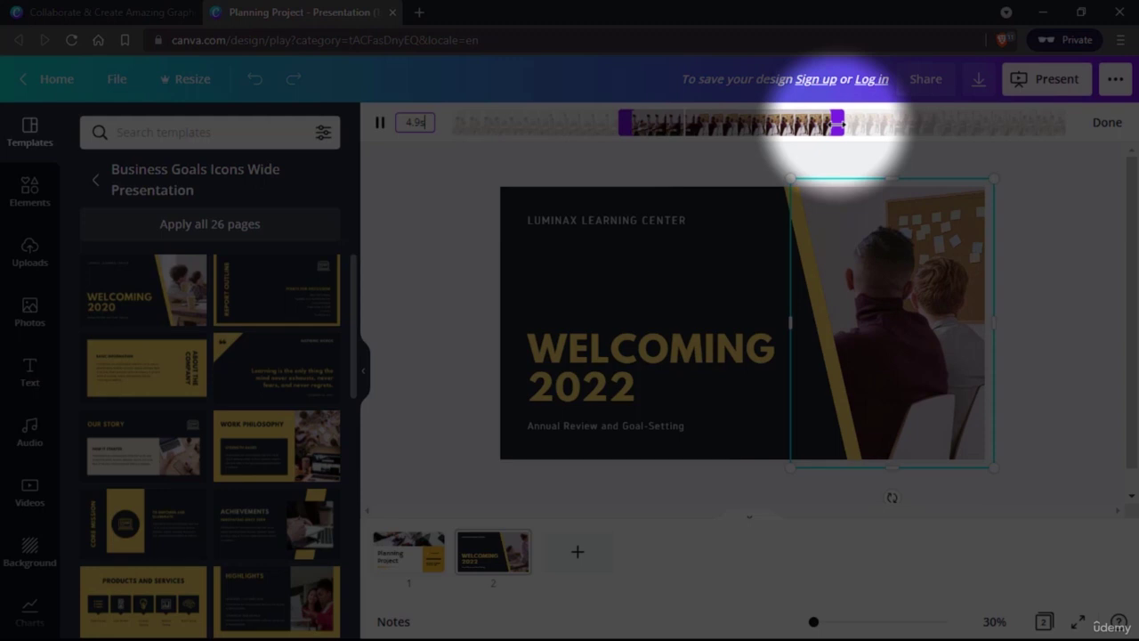
{"action": "left_click_drag", "start_coordinate": [621, 123], "coordinate": [558, 123]}
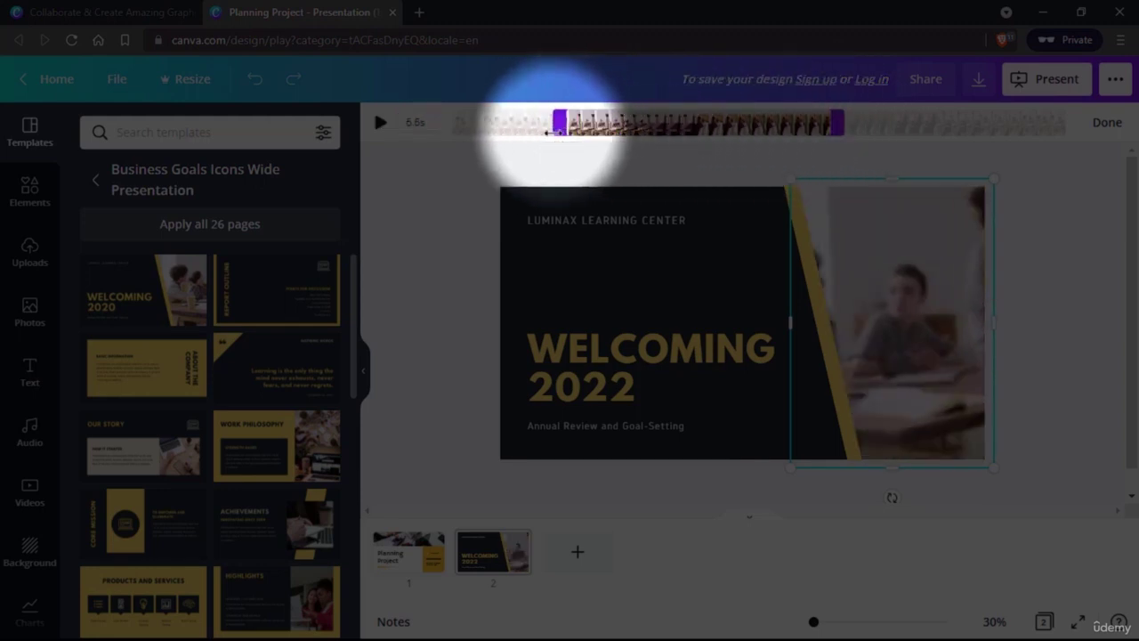
{"action": "left_click", "coordinate": [447, 203]}
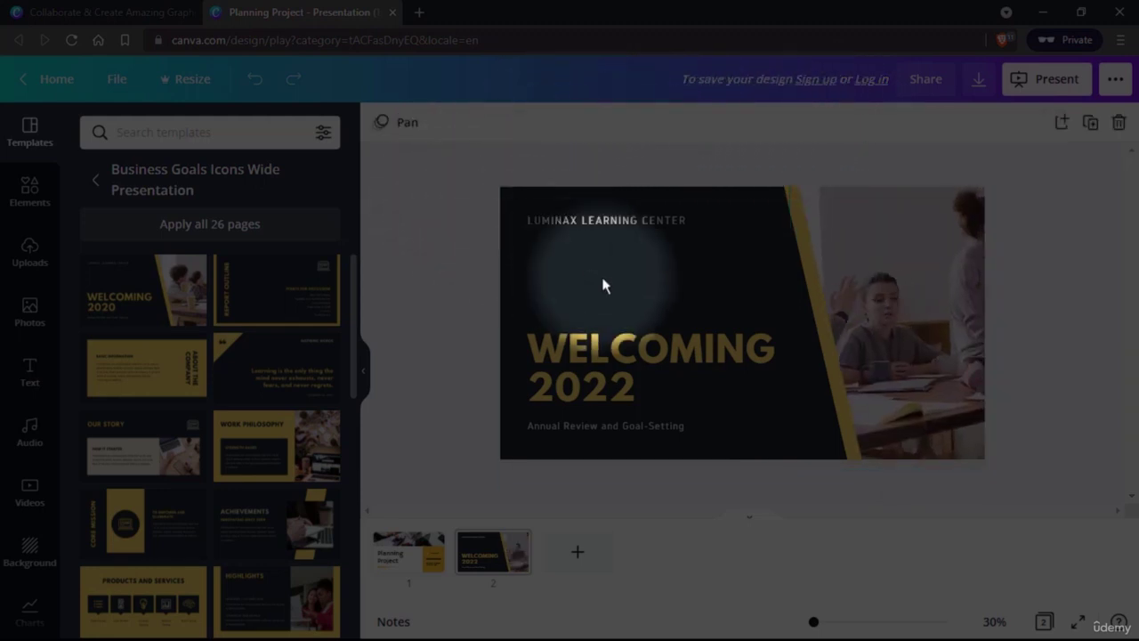
{"action": "left_click", "coordinate": [783, 307]}
{"action": "left_click", "coordinate": [946, 292]}
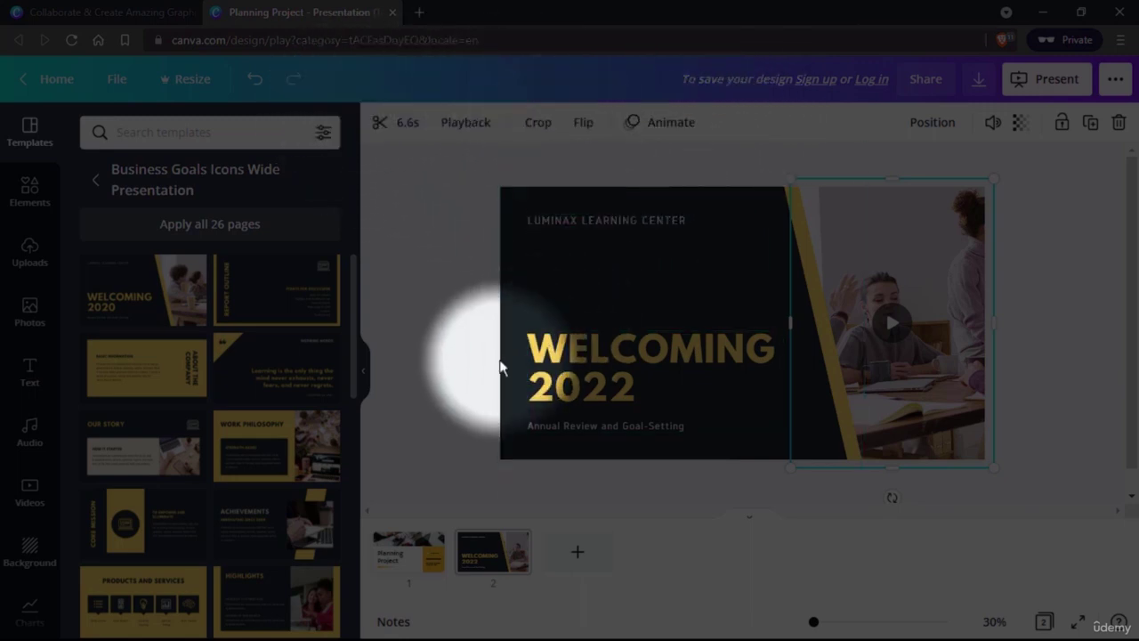
{"action": "left_click", "coordinate": [437, 401]}
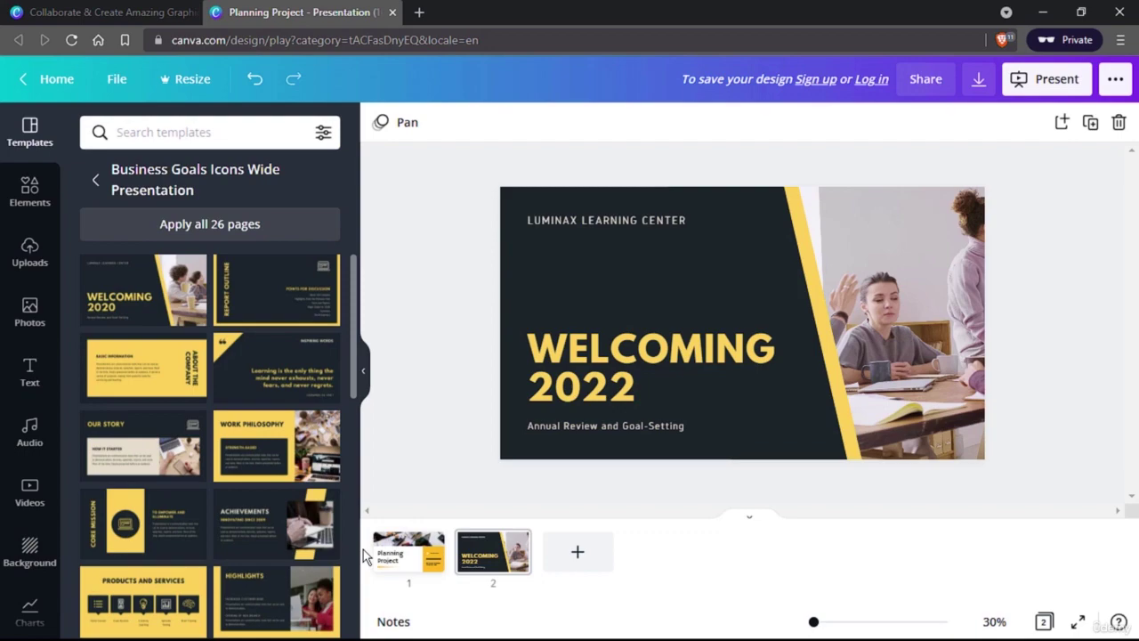
- Dismiss the sign-up prompt and add a blank third page after slide 2
{"action": "left_click", "coordinate": [577, 559]}
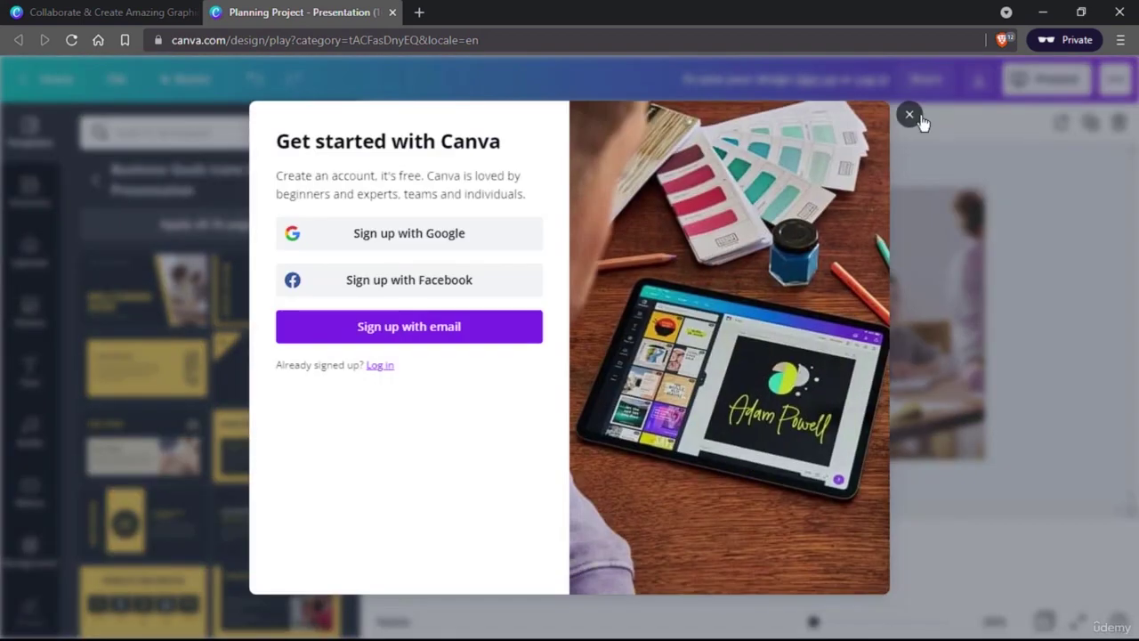
{"action": "left_click", "coordinate": [913, 116]}
{"action": "left_click", "coordinate": [578, 550]}
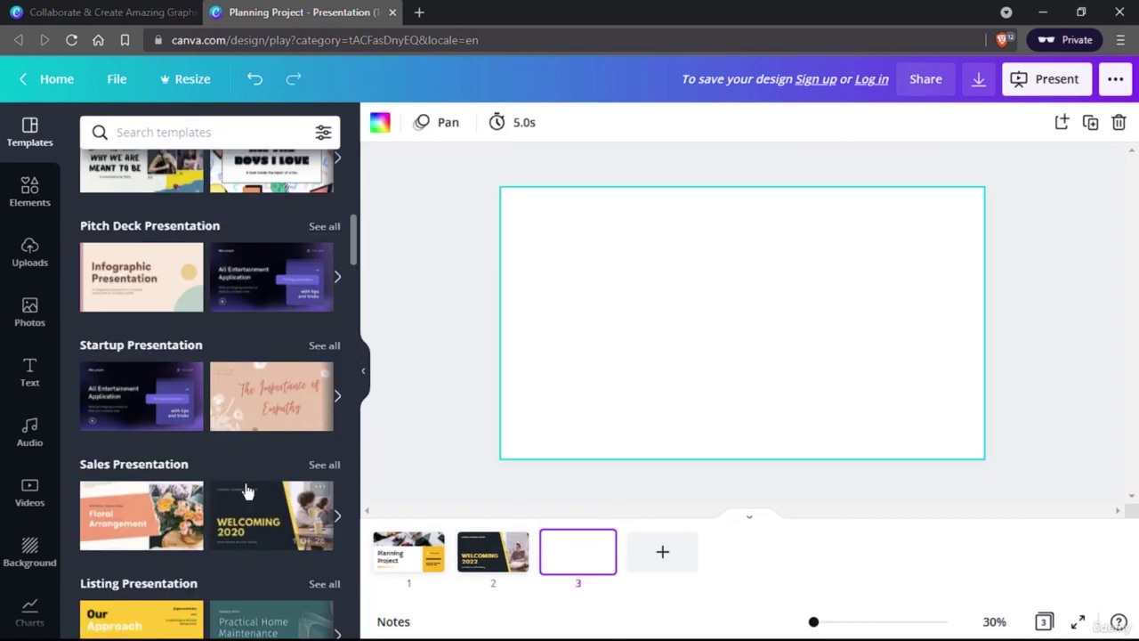
- Apply the Career Timeline layout from the 'Our Approach' listing template to page 3
{"action": "scroll", "coordinate": [246, 488], "scroll_direction": "down", "scroll_amount": 1}
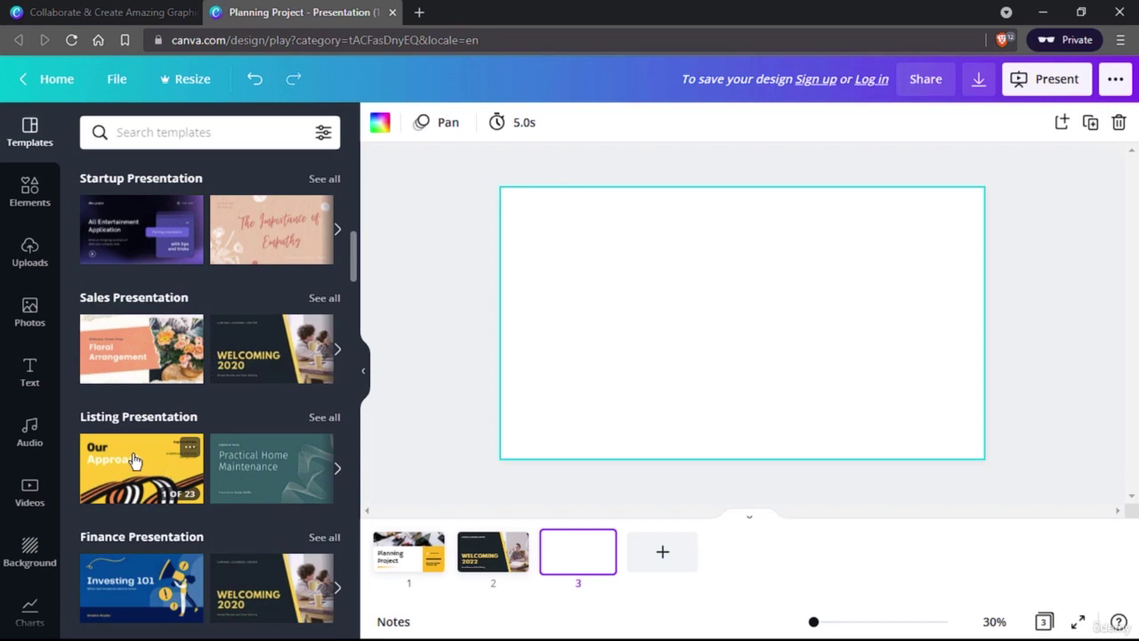
{"action": "left_click", "coordinate": [142, 462]}
{"action": "scroll", "coordinate": [279, 381], "scroll_direction": "down", "scroll_amount": 2}
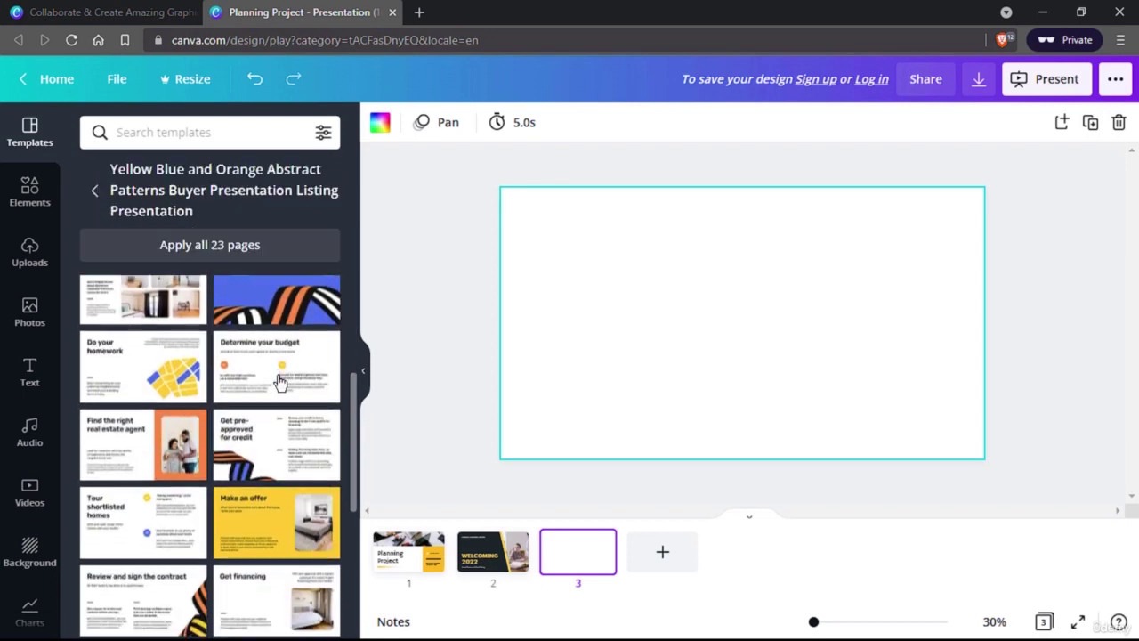
{"action": "scroll", "coordinate": [279, 381], "scroll_direction": "down", "scroll_amount": 3}
{"action": "scroll", "coordinate": [278, 381], "scroll_direction": "down", "scroll_amount": 2}
{"action": "scroll", "coordinate": [279, 380], "scroll_direction": "up", "scroll_amount": 4}
{"action": "scroll", "coordinate": [279, 381], "scroll_direction": "up", "scroll_amount": 3}
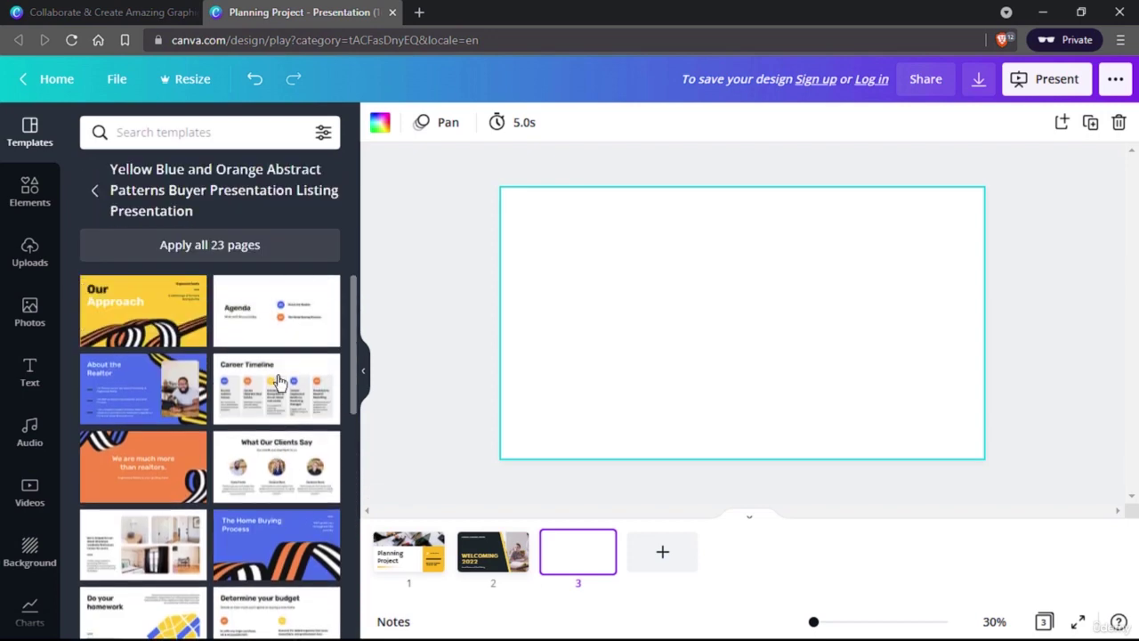
{"action": "left_click", "coordinate": [279, 381]}
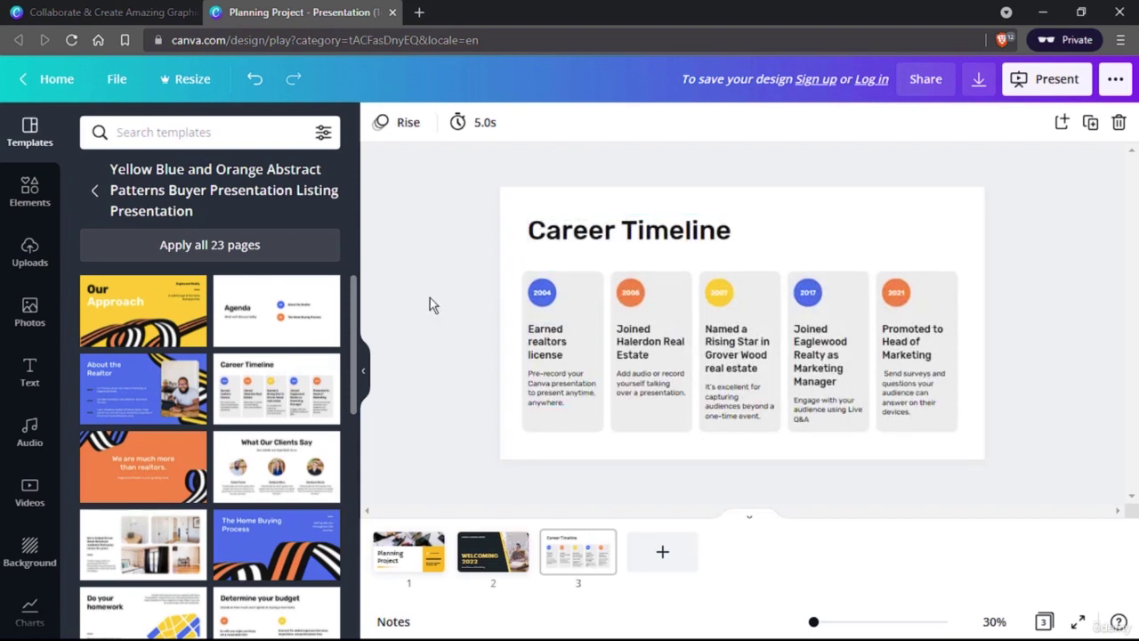
- Drag the page thumbnails into the order Career Timeline, Welcoming 2022, Planning Project
{"action": "left_click", "coordinate": [405, 553]}
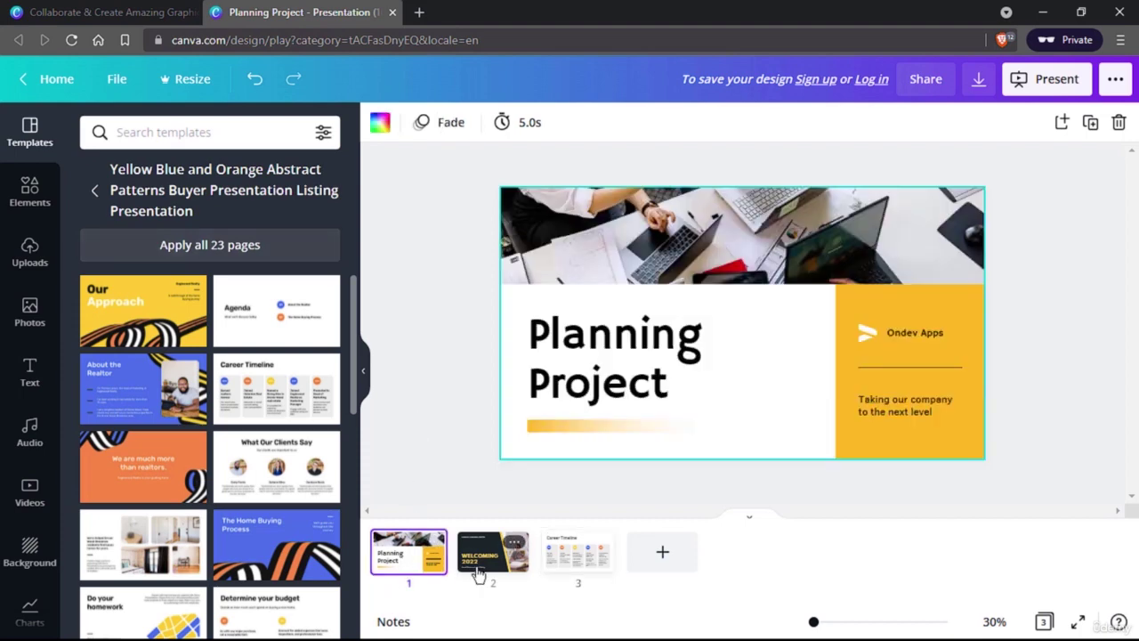
{"action": "left_click", "coordinate": [485, 556]}
{"action": "left_click", "coordinate": [577, 556]}
{"action": "left_click", "coordinate": [423, 565]}
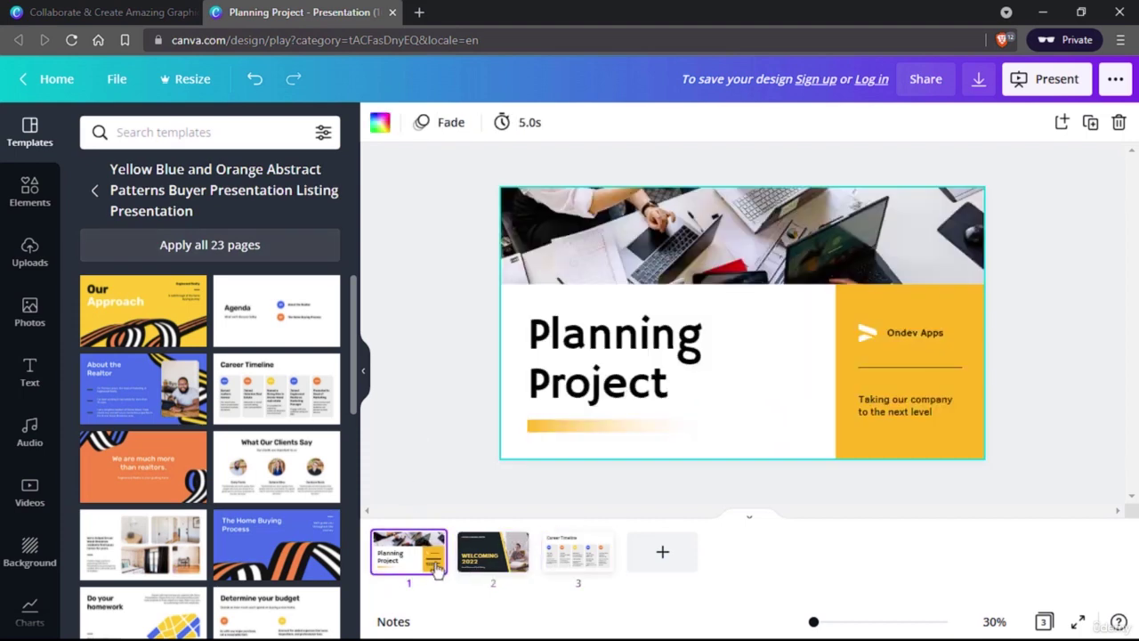
{"action": "left_click", "coordinate": [480, 567]}
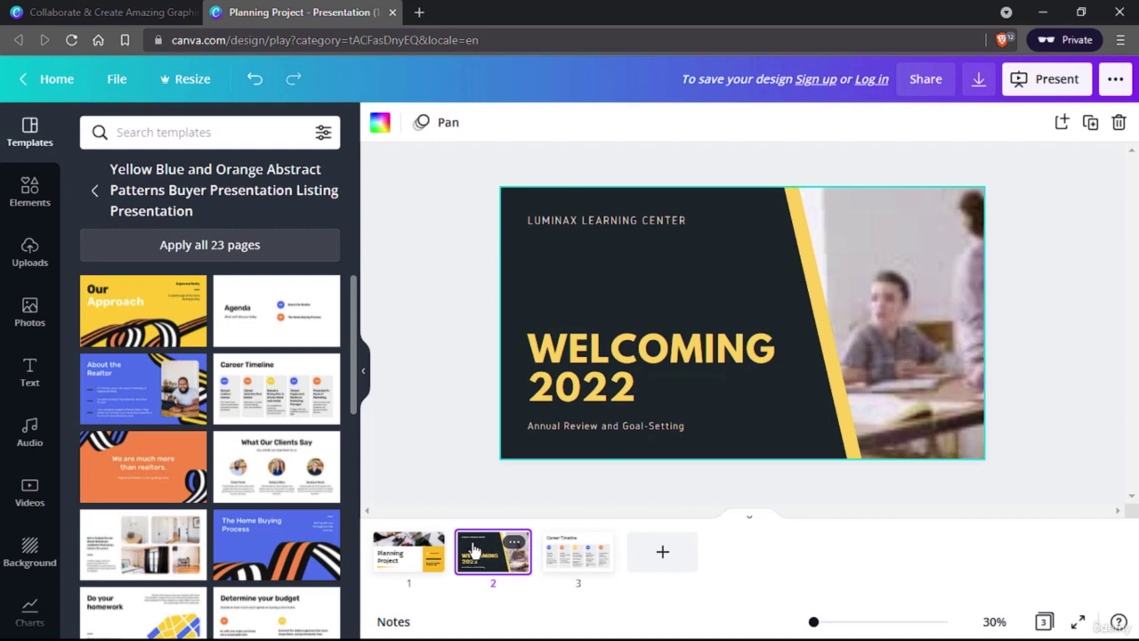
{"action": "left_click_drag", "start_coordinate": [504, 569], "coordinate": [396, 560]}
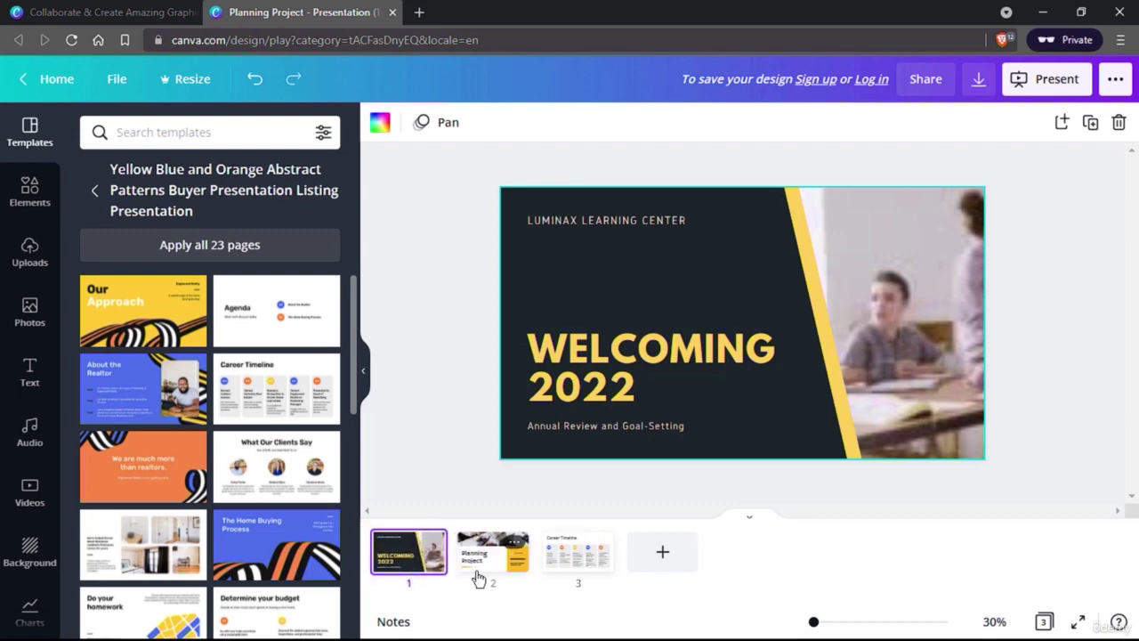
{"action": "left_click_drag", "start_coordinate": [493, 553], "coordinate": [614, 560]}
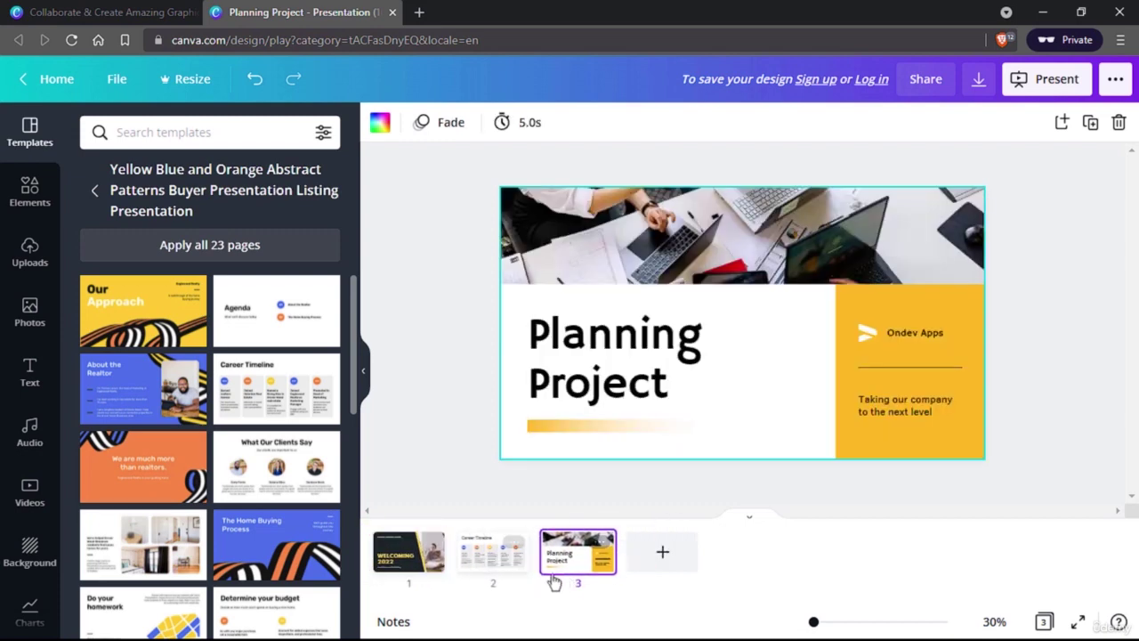
{"action": "left_click_drag", "start_coordinate": [480, 570], "coordinate": [402, 561]}
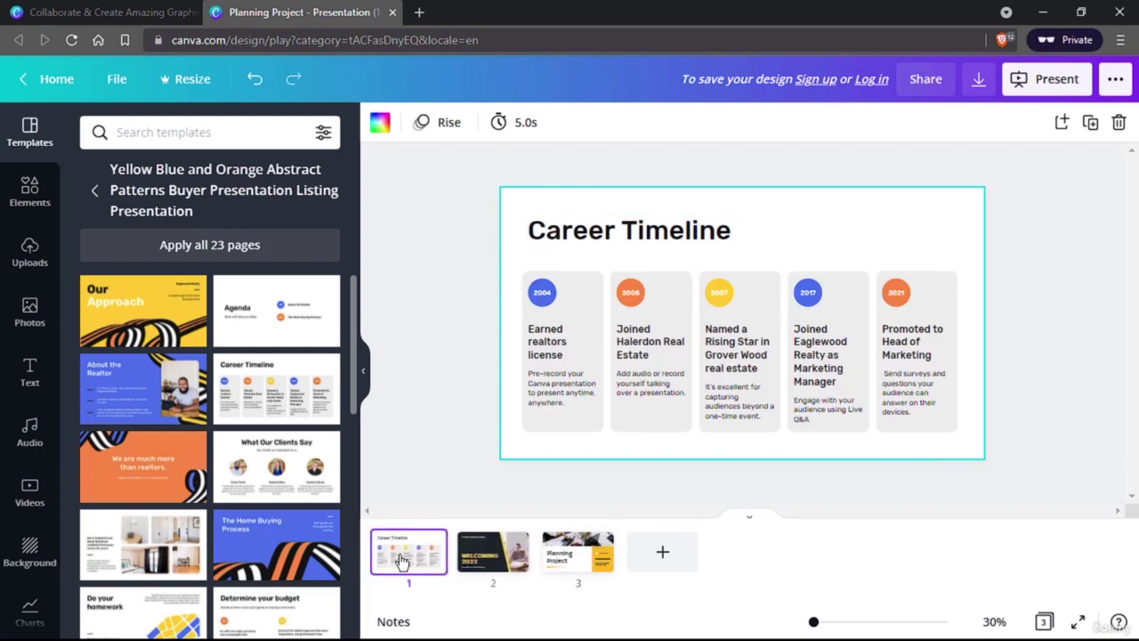
- Search the templates for 'business' and open the Marketing Presentation template
{"action": "left_click", "coordinate": [96, 194]}
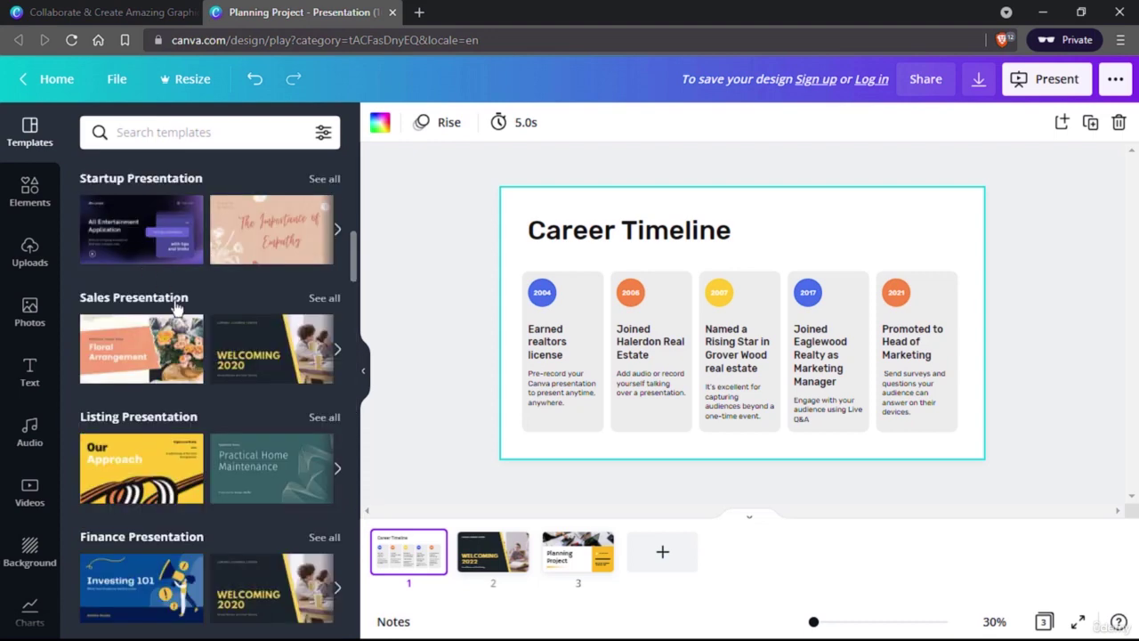
{"action": "scroll", "coordinate": [213, 360], "scroll_direction": "down", "scroll_amount": 5}
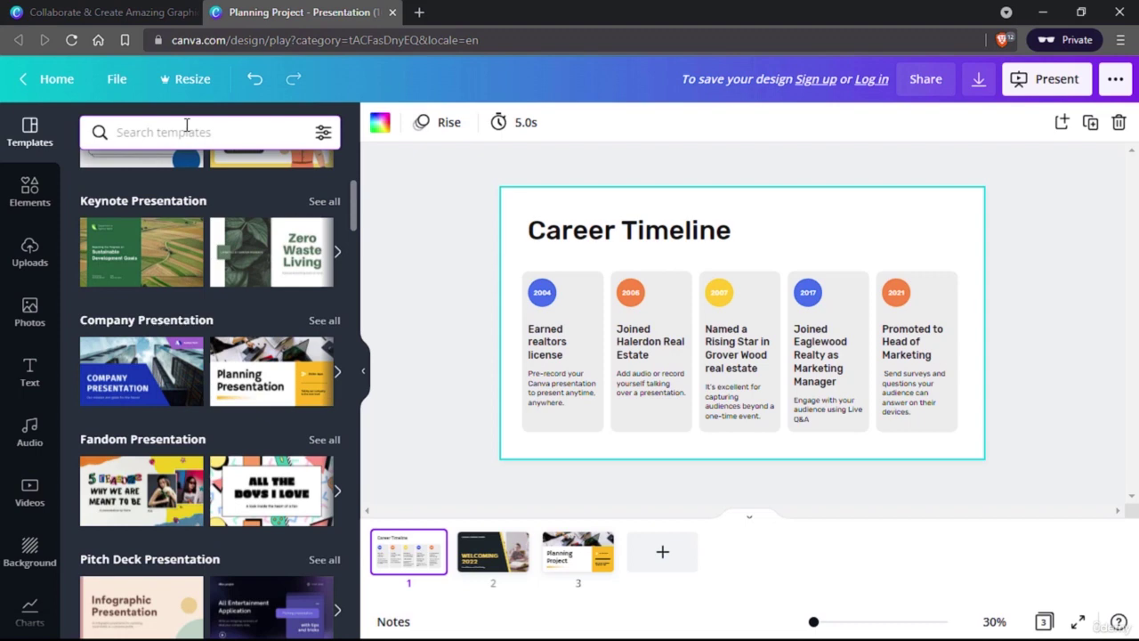
{"action": "type", "text": "business"}
{"action": "key", "text": "Return"}
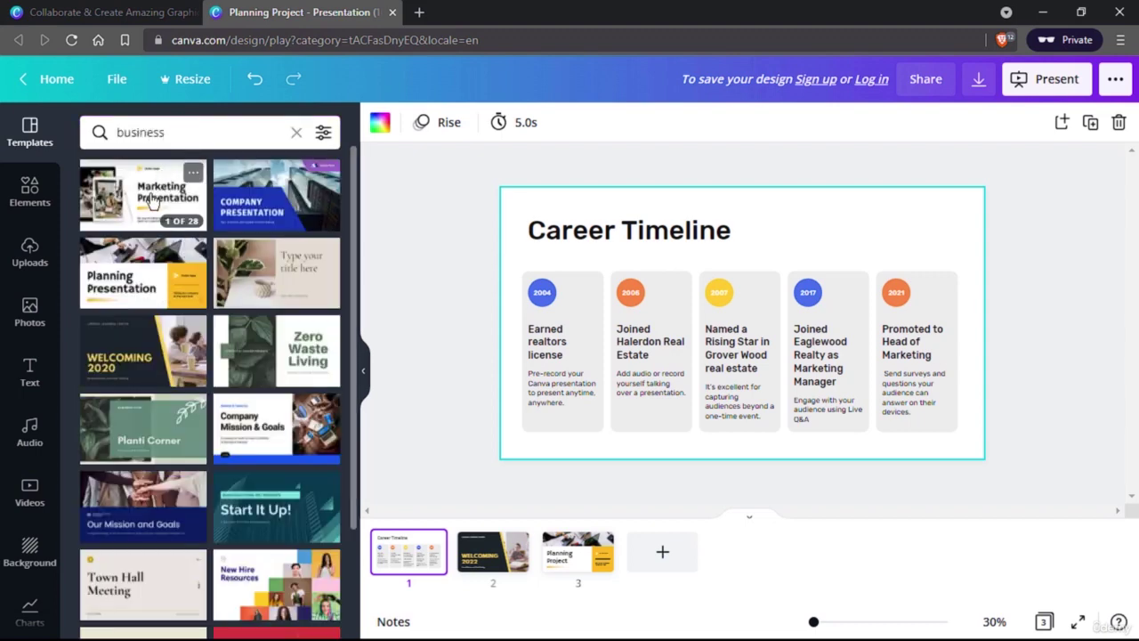
{"action": "left_click", "coordinate": [154, 203]}
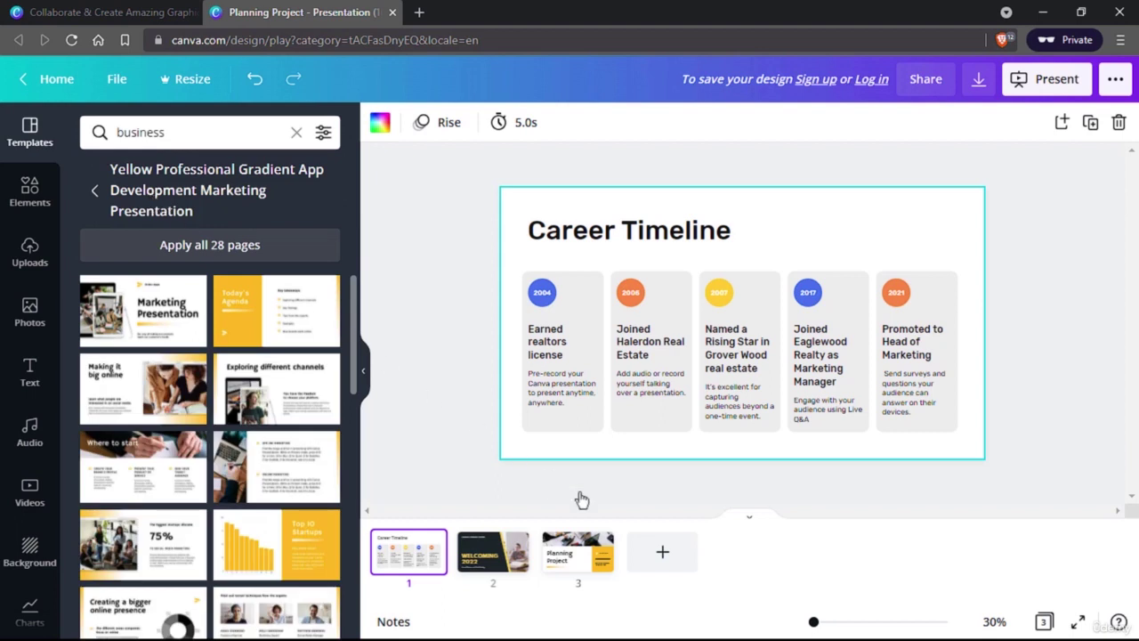
- Add a fourth page carrying the yellow Top 10 Startups bar-chart layout
{"action": "left_click", "coordinate": [662, 552]}
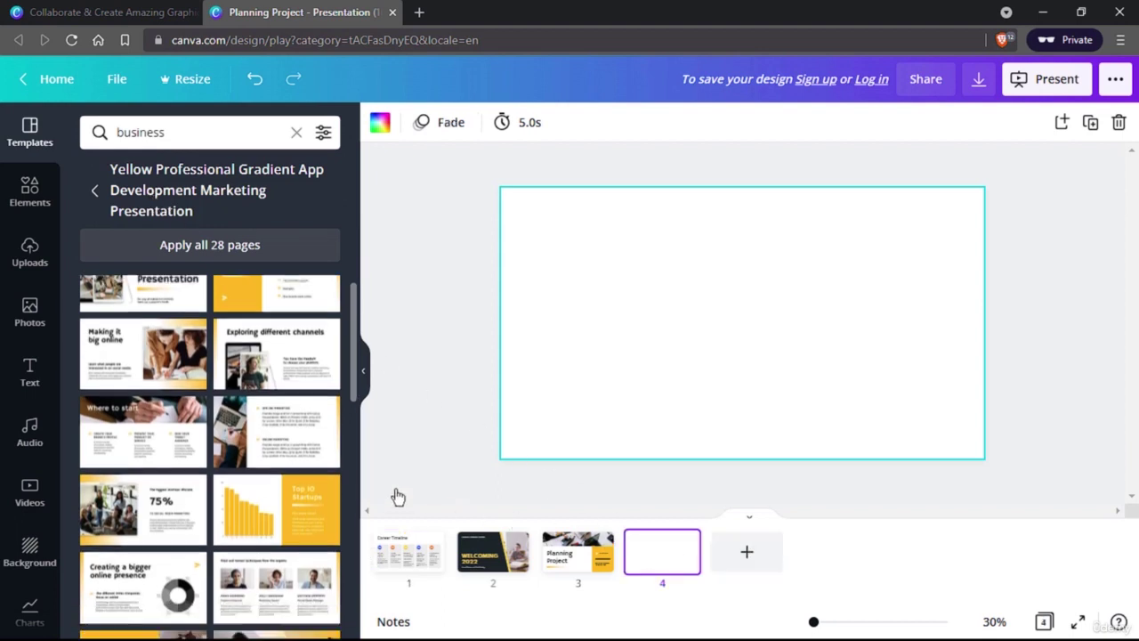
{"action": "left_click", "coordinate": [276, 467]}
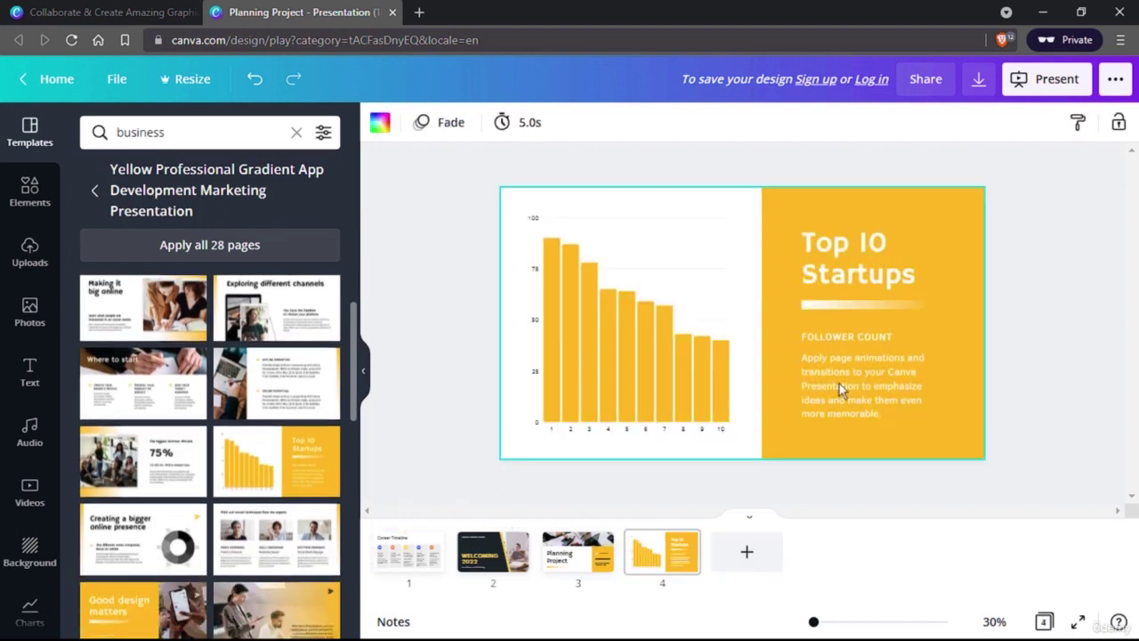
{"action": "left_click", "coordinate": [1110, 354]}
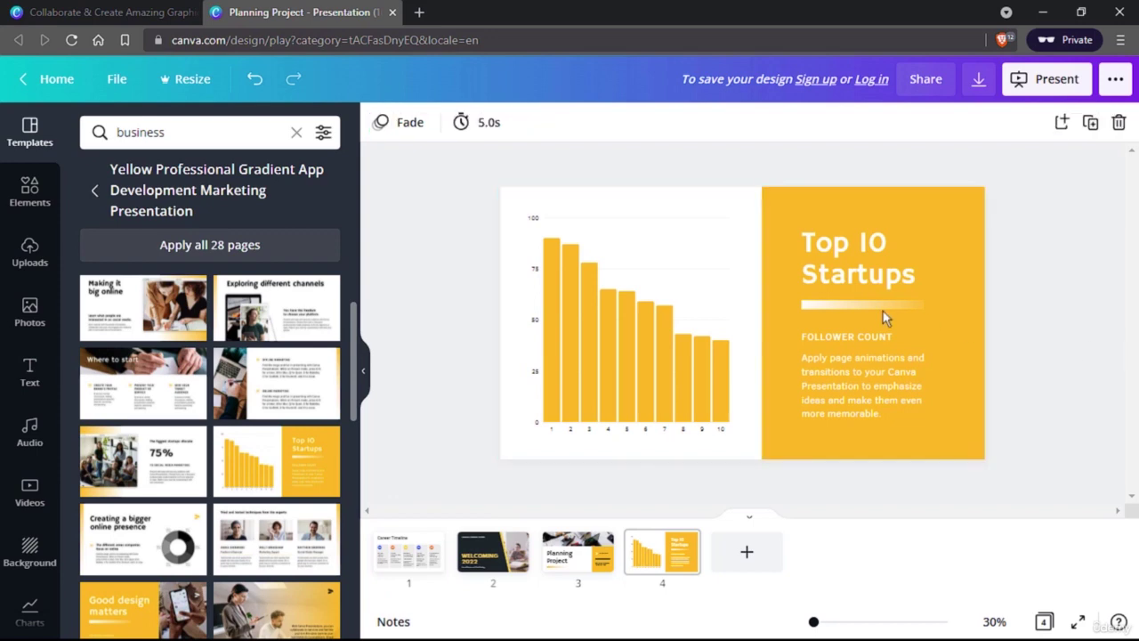
{"action": "left_click", "coordinate": [98, 191]}
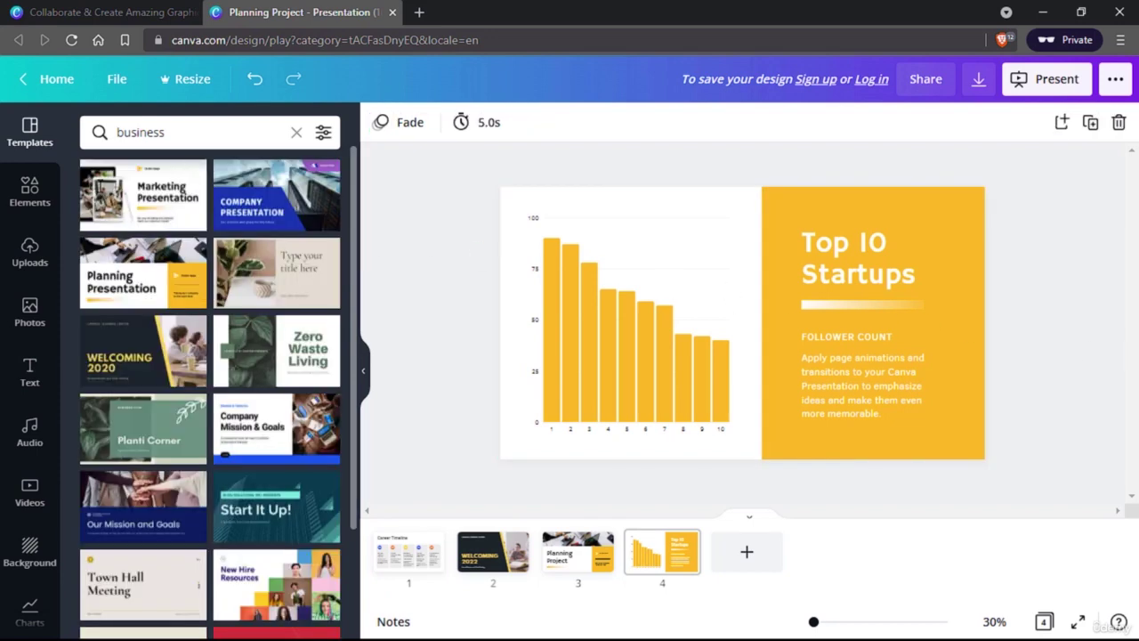
{"action": "scroll", "coordinate": [199, 308], "scroll_direction": "down", "scroll_amount": 10}
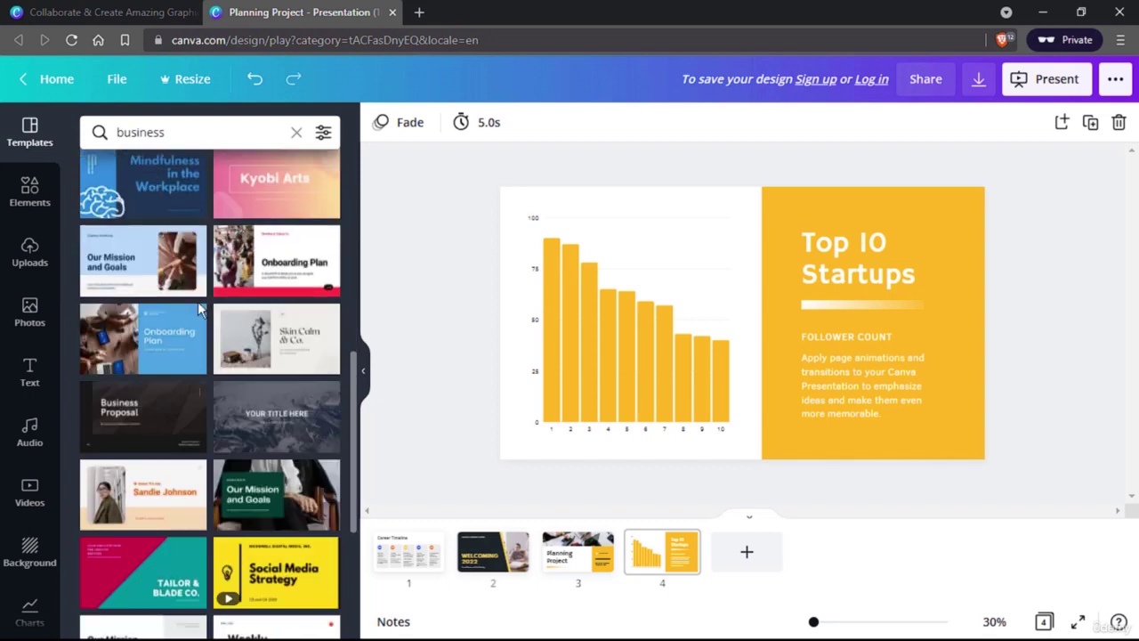
{"action": "scroll", "coordinate": [199, 307], "scroll_direction": "down", "scroll_amount": 1}
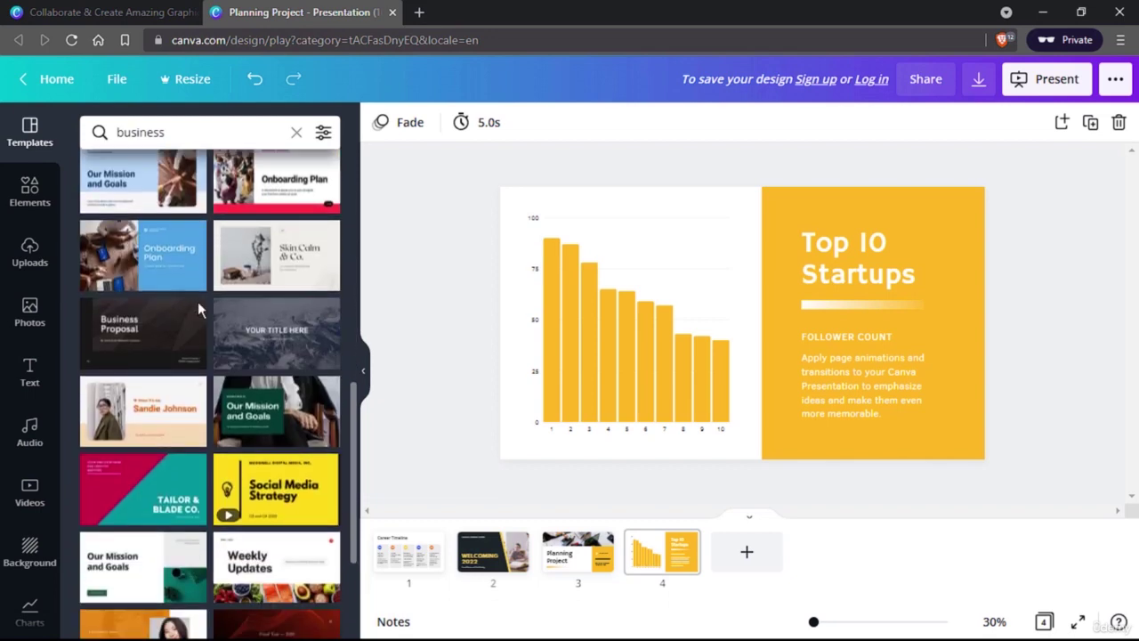